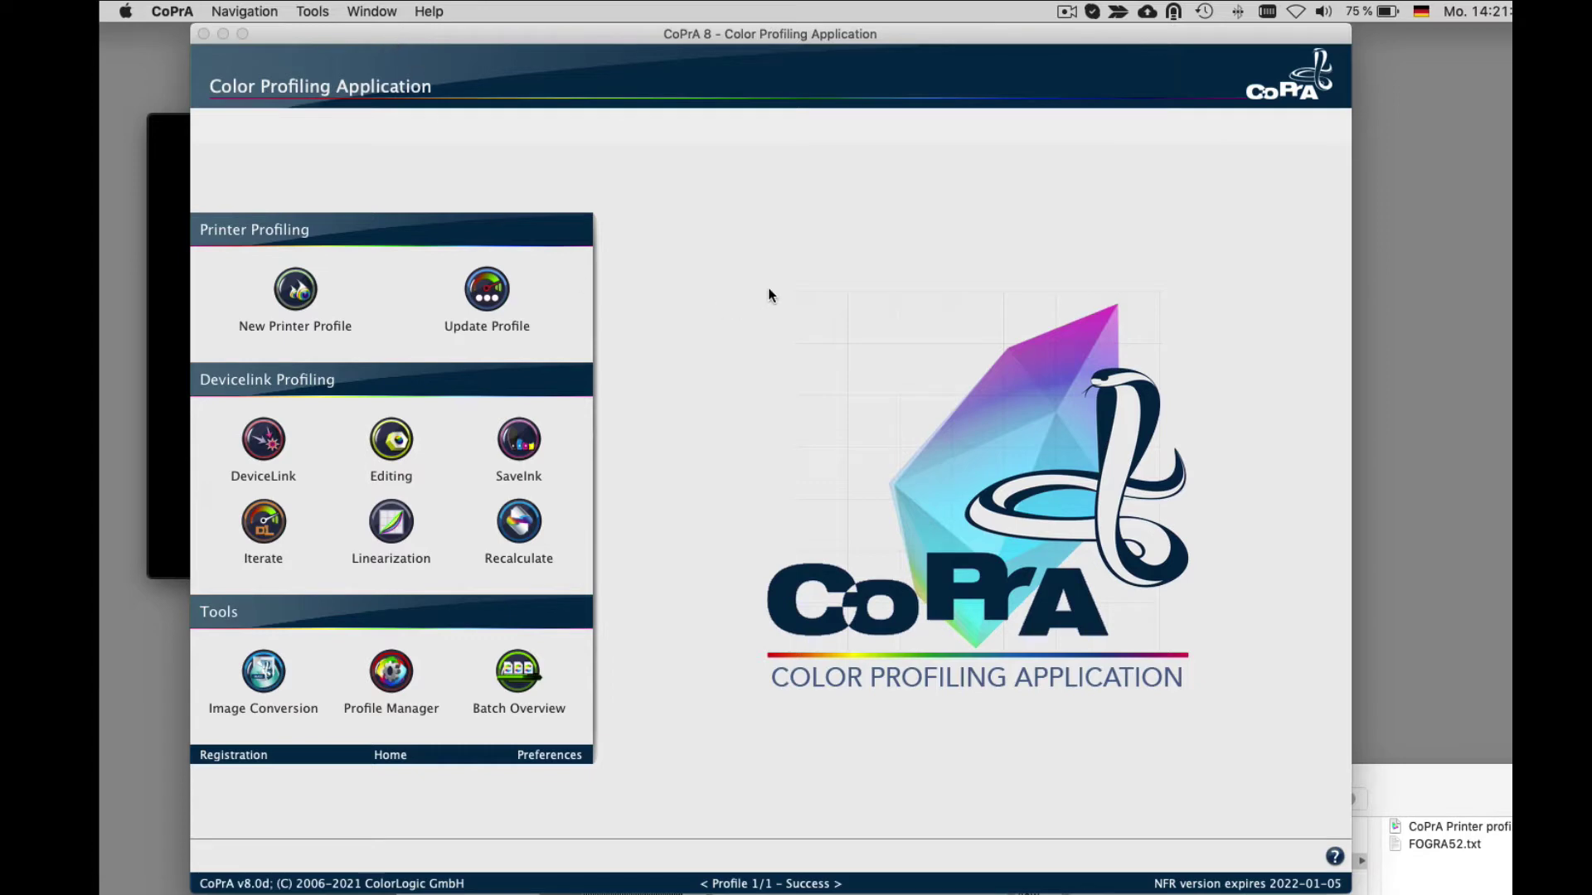
Open the CoPrA online help in the browser and scroll through it
mouse_move(296, 289)
mouse_move(491, 292)
mouse_move(511, 533)
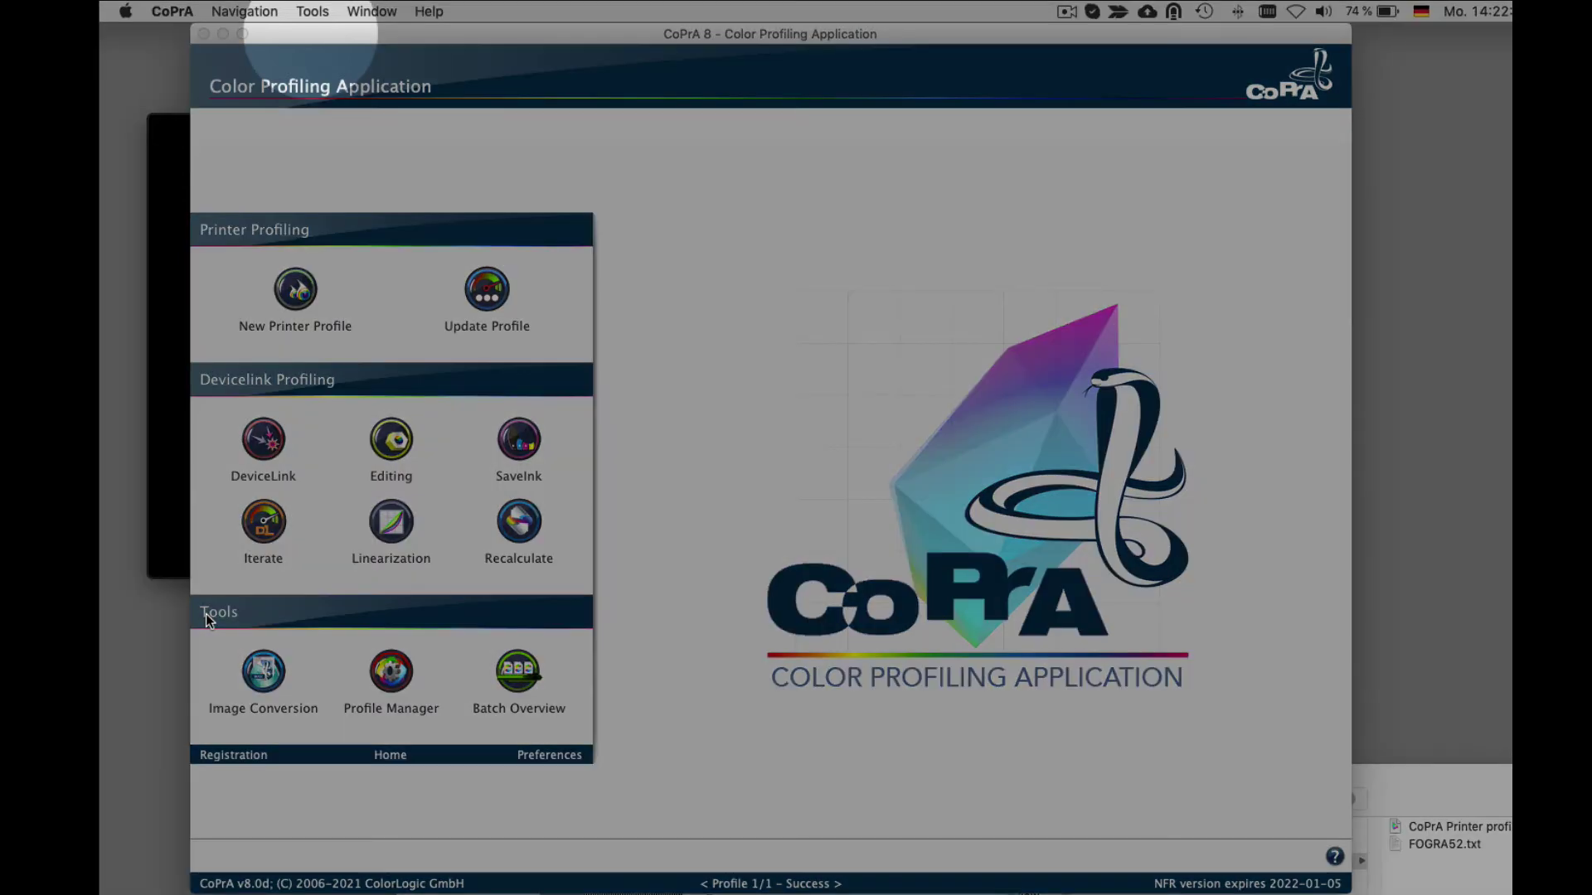
mouse_move(258, 677)
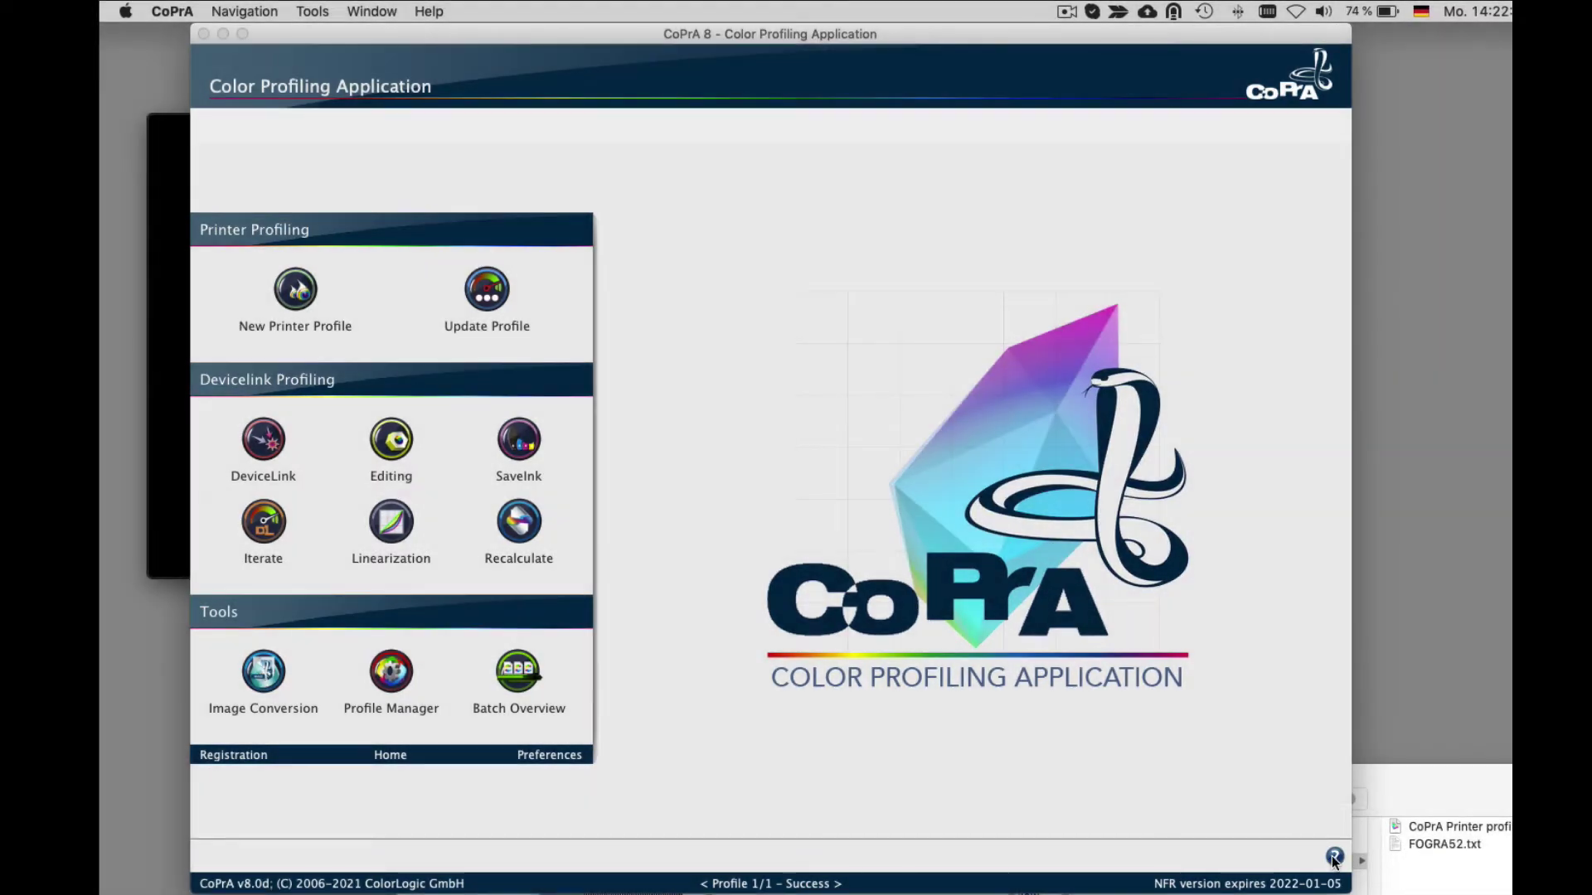
click(1333, 858)
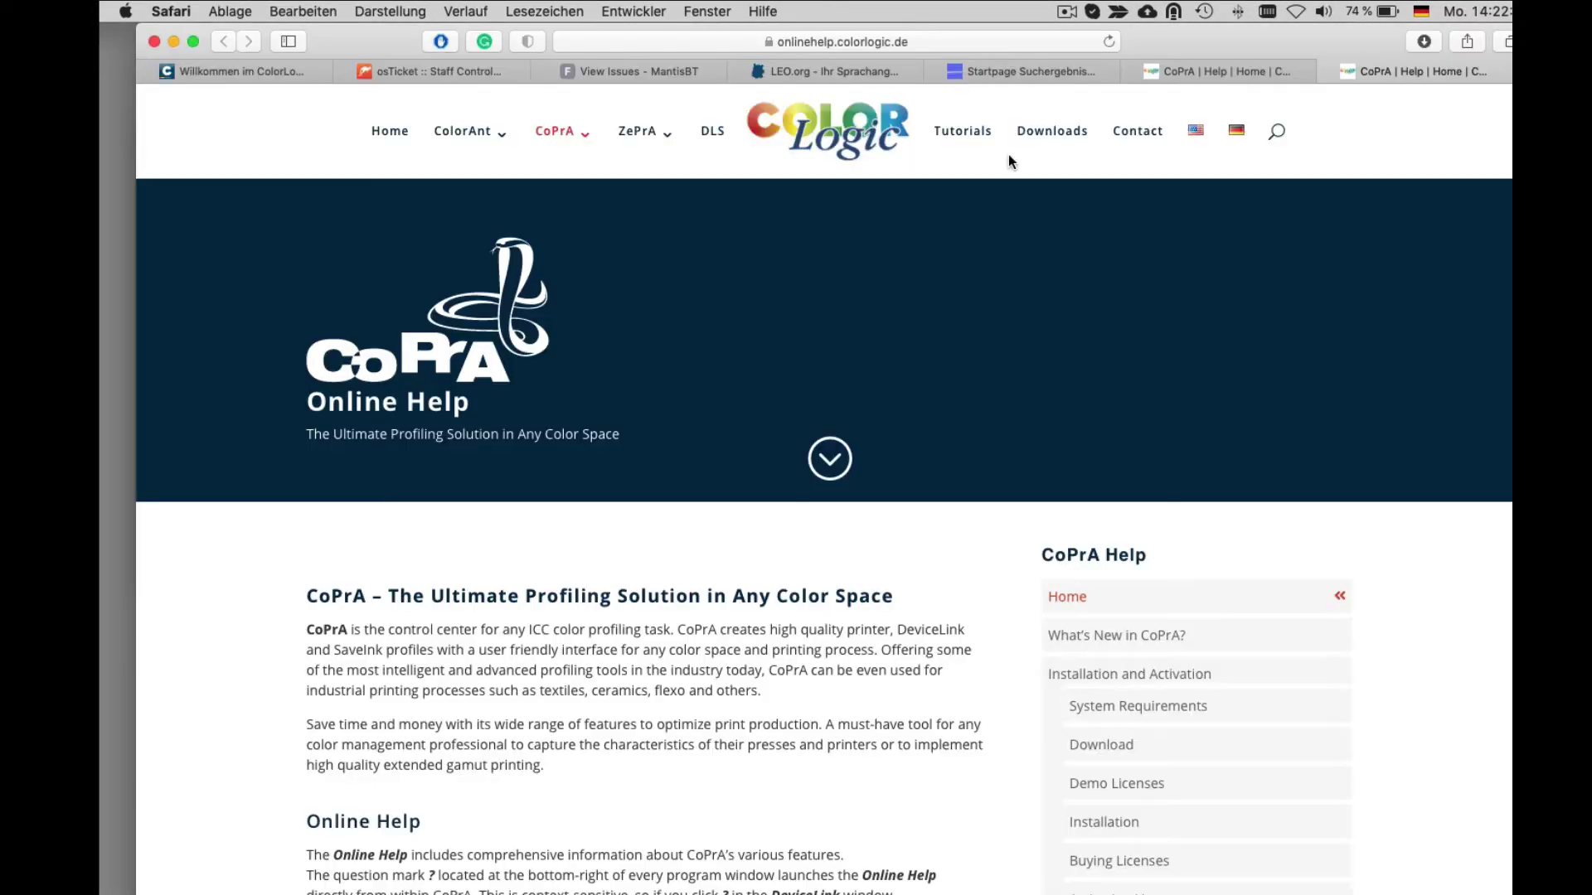
scroll(474, 689, down, 5)
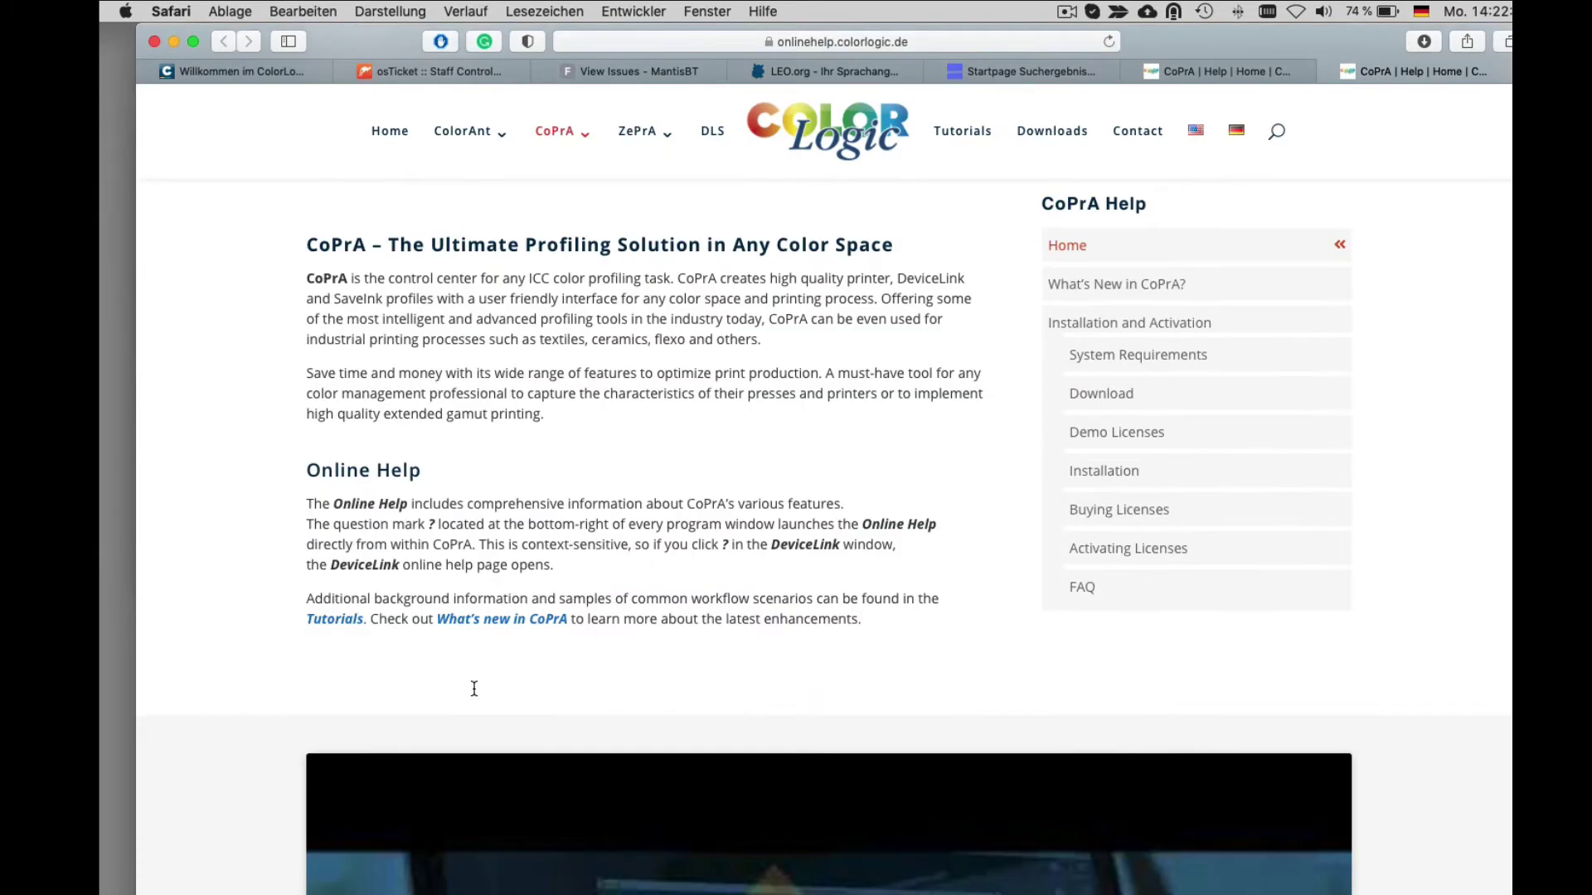
scroll(474, 689, down, 15)
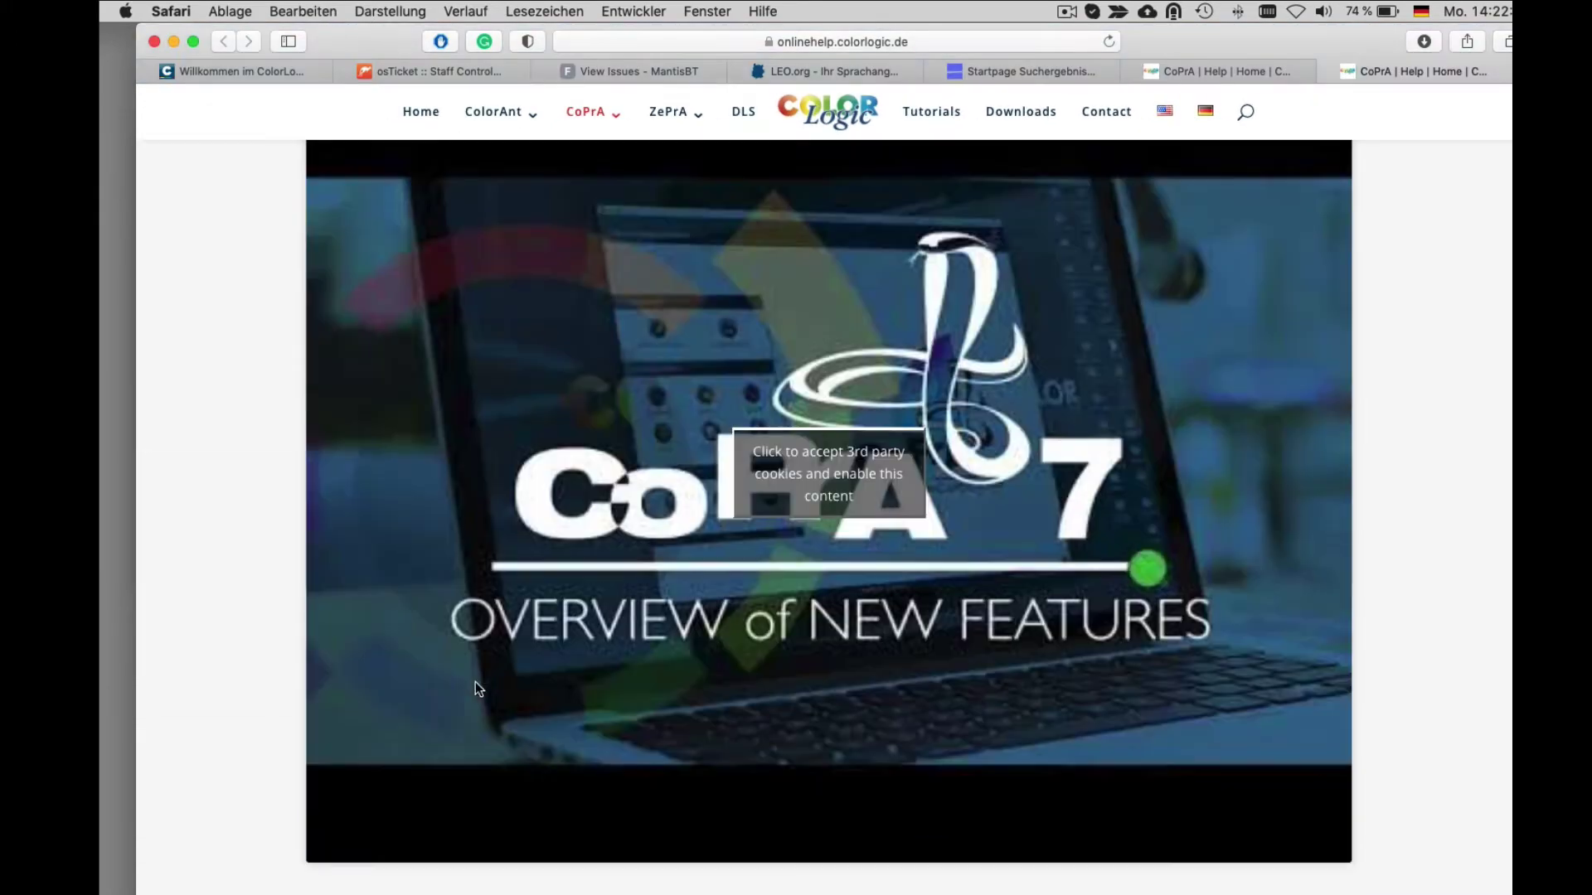
scroll(475, 679, down, 7)
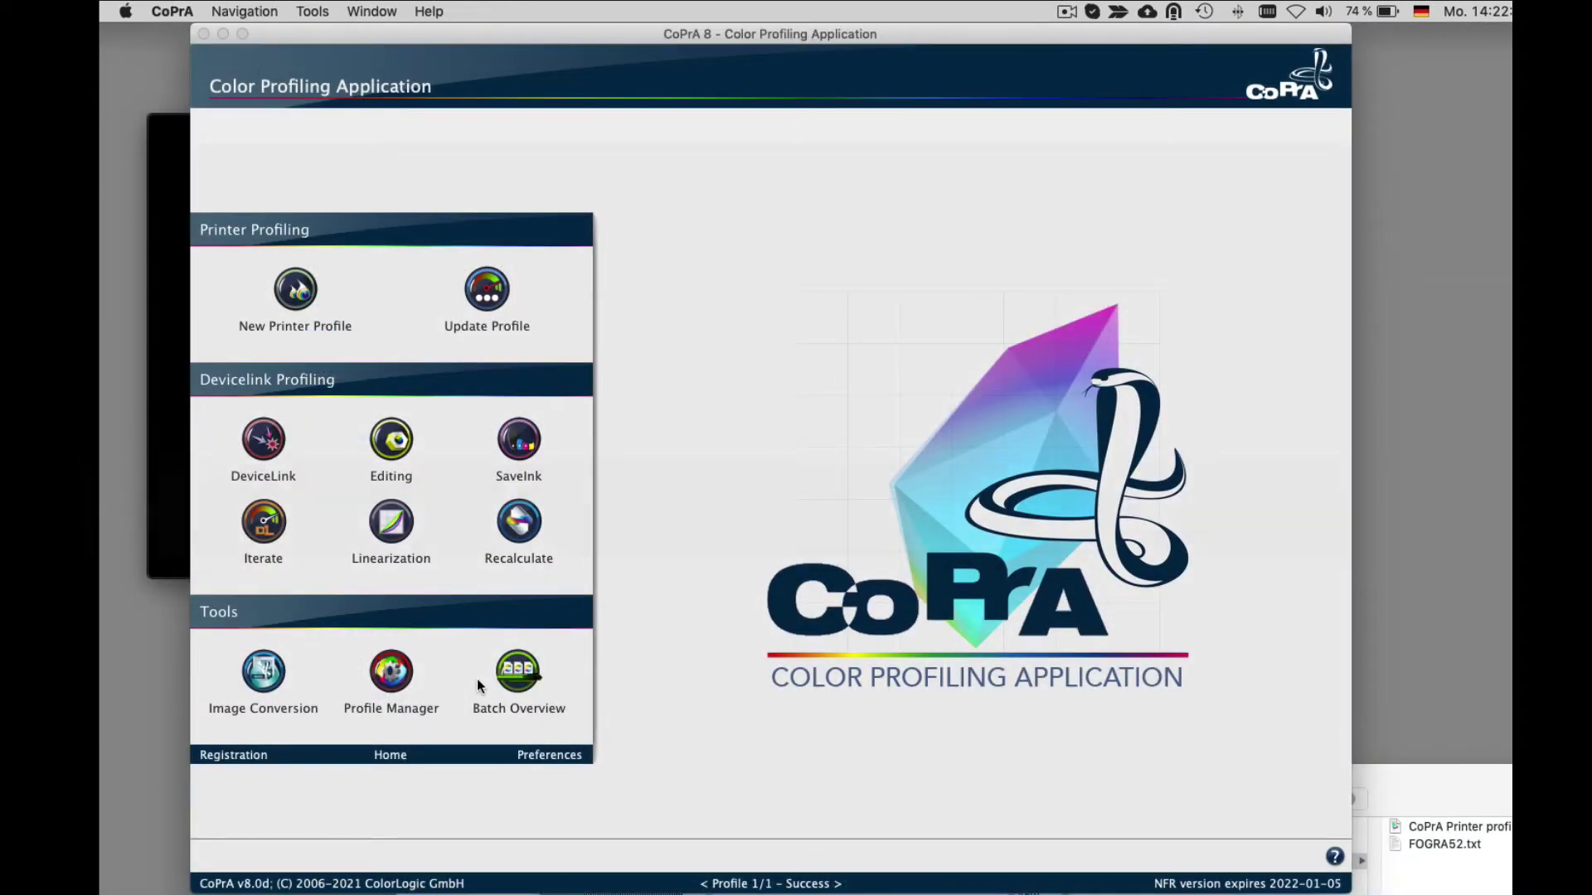
Start a new printer profile loaded with the FOGRA52.txt measurement data
mouse_move(290, 290)
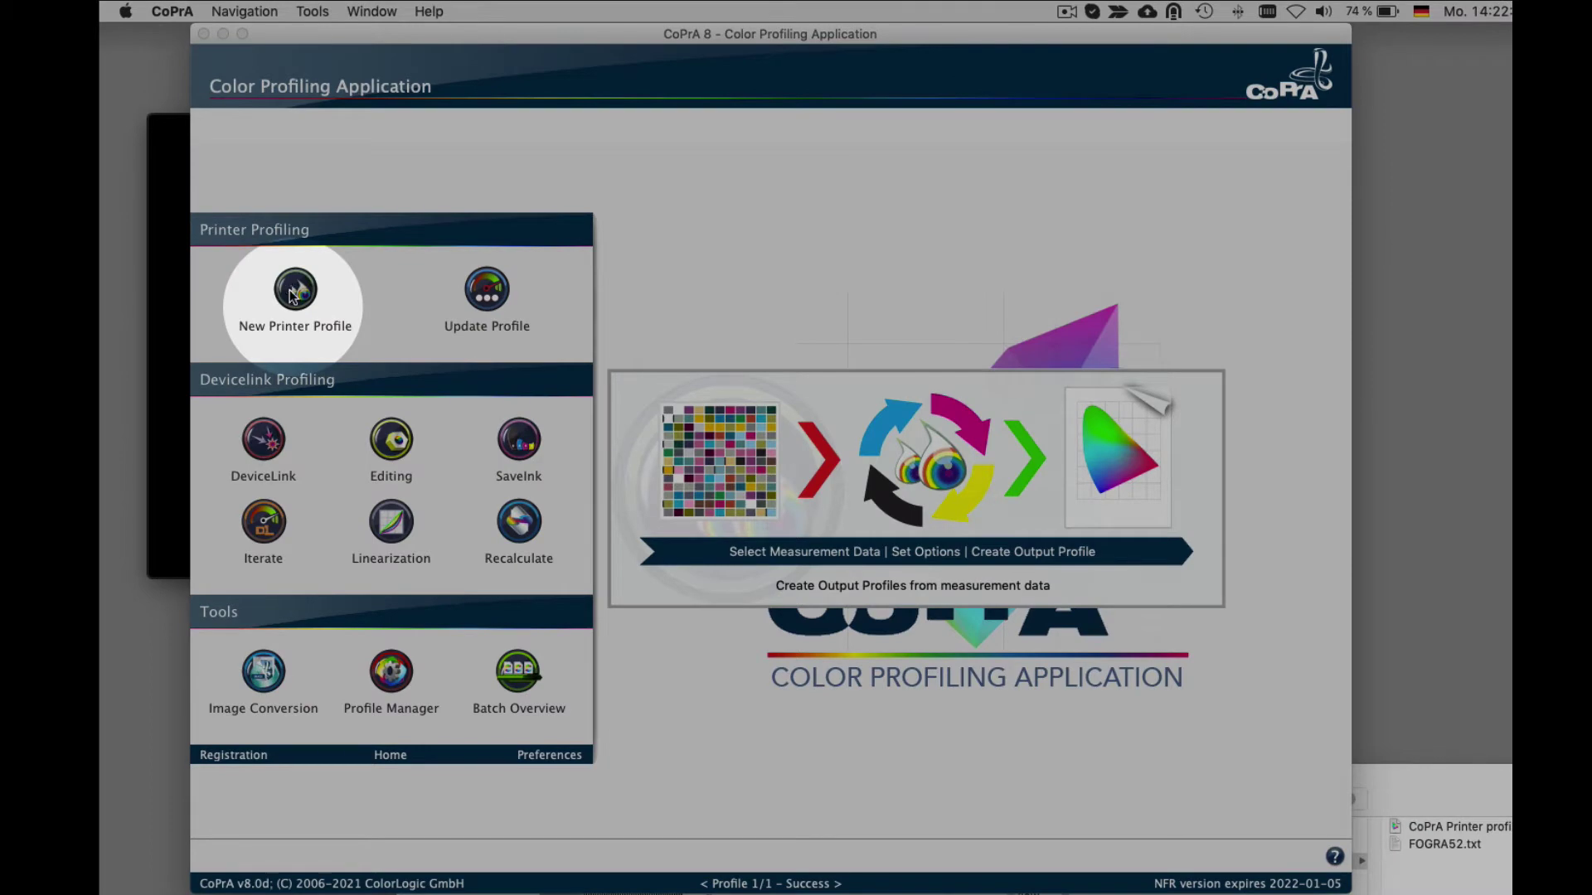
click(290, 290)
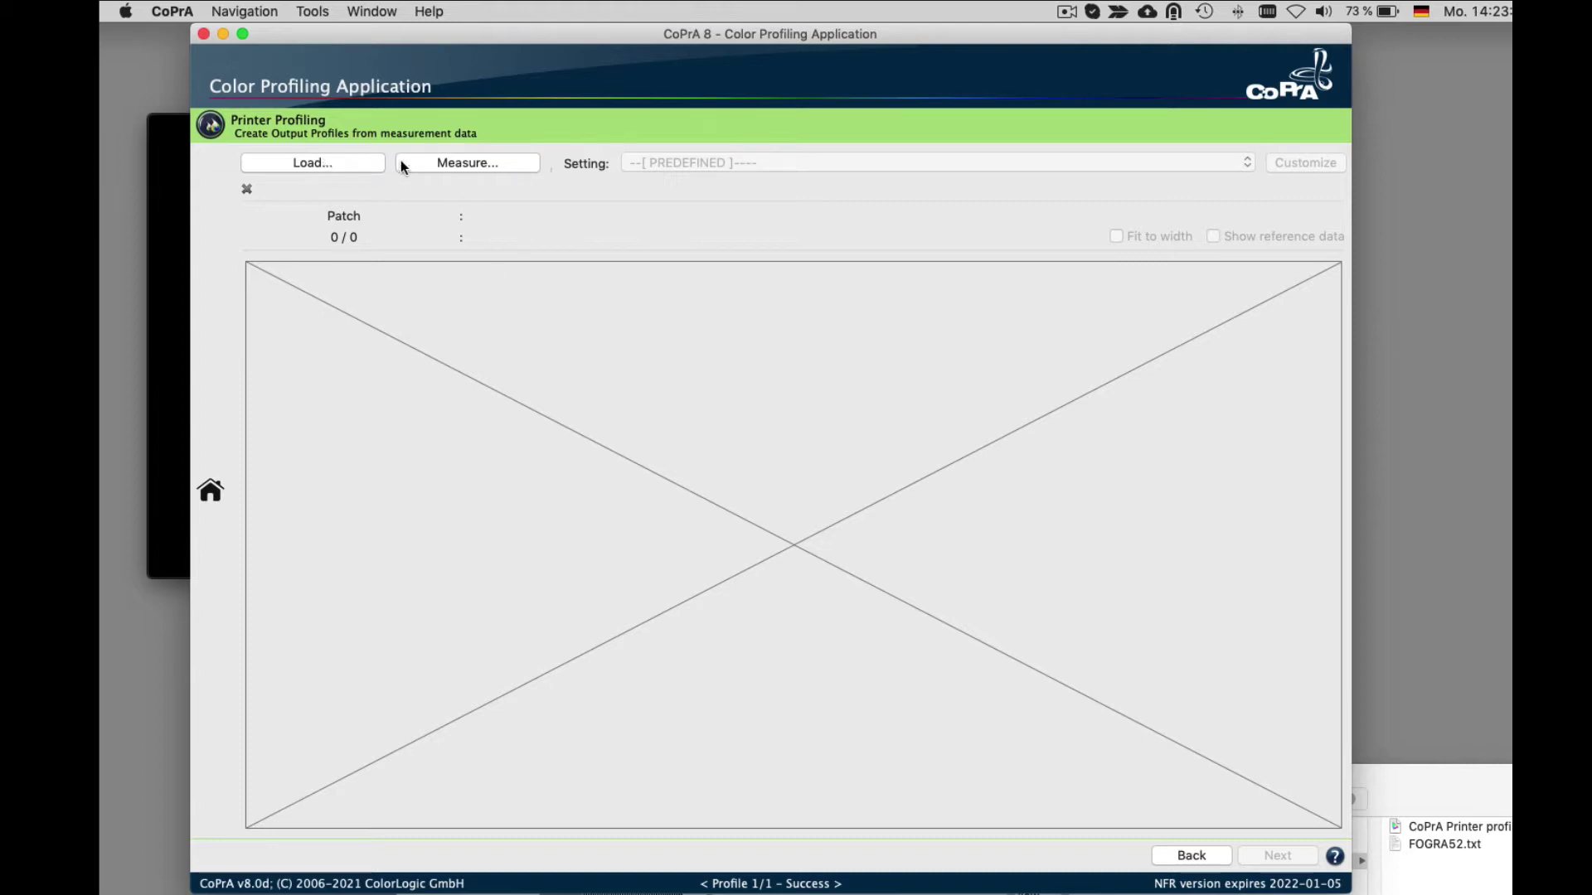
drag(1442, 850, 823, 401)
drag(738, 459, 735, 499)
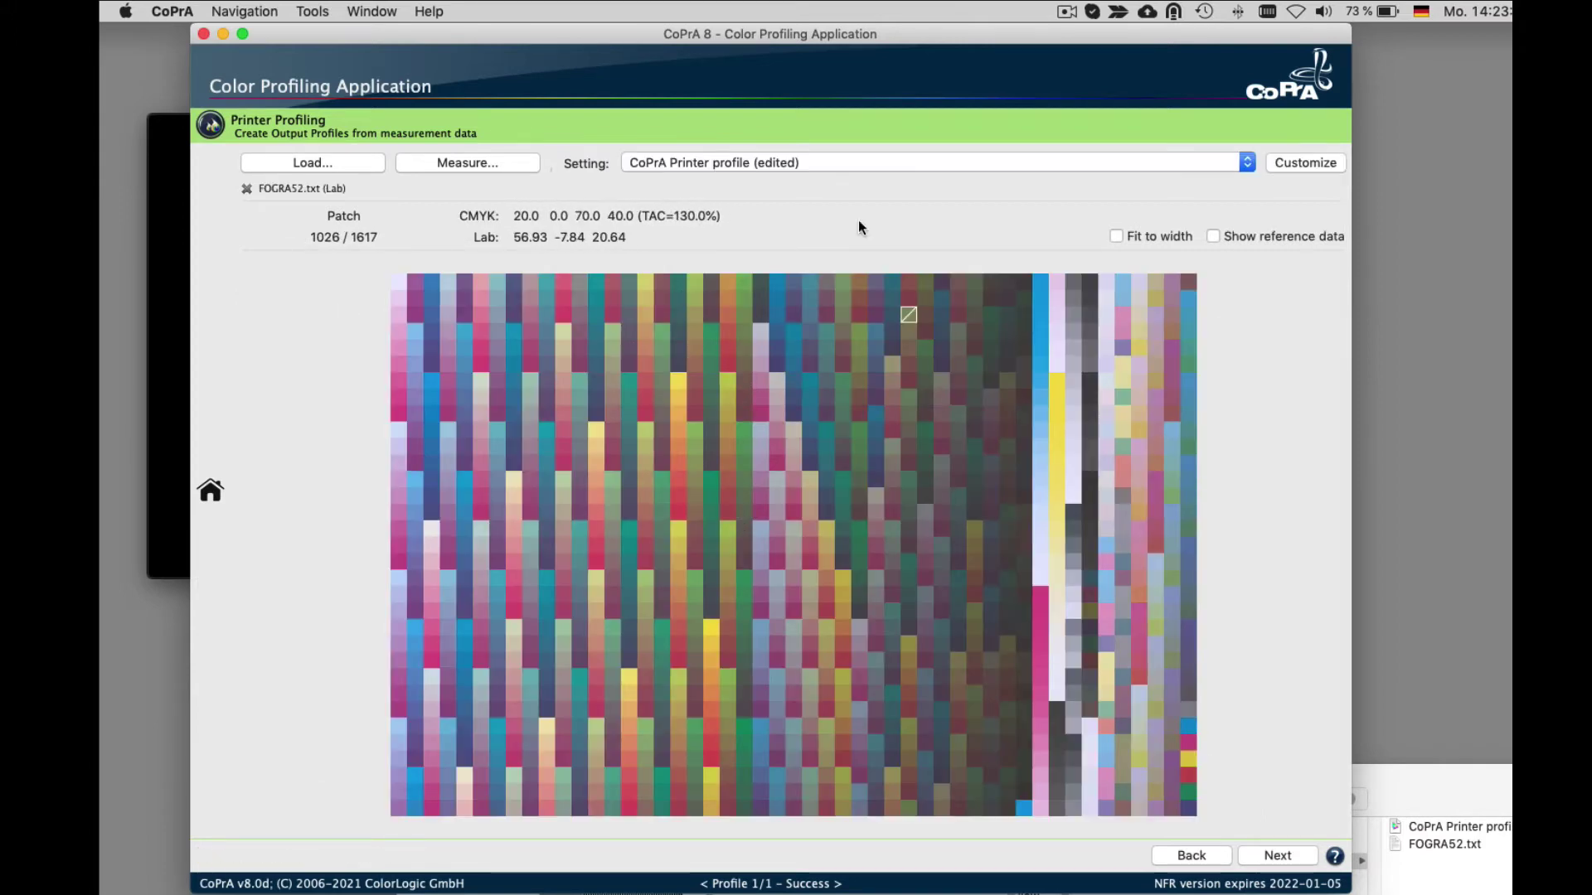
Choose Offset uncoated TAC280 as the profiling setting
click(703, 160)
scroll(692, 249, up, 5)
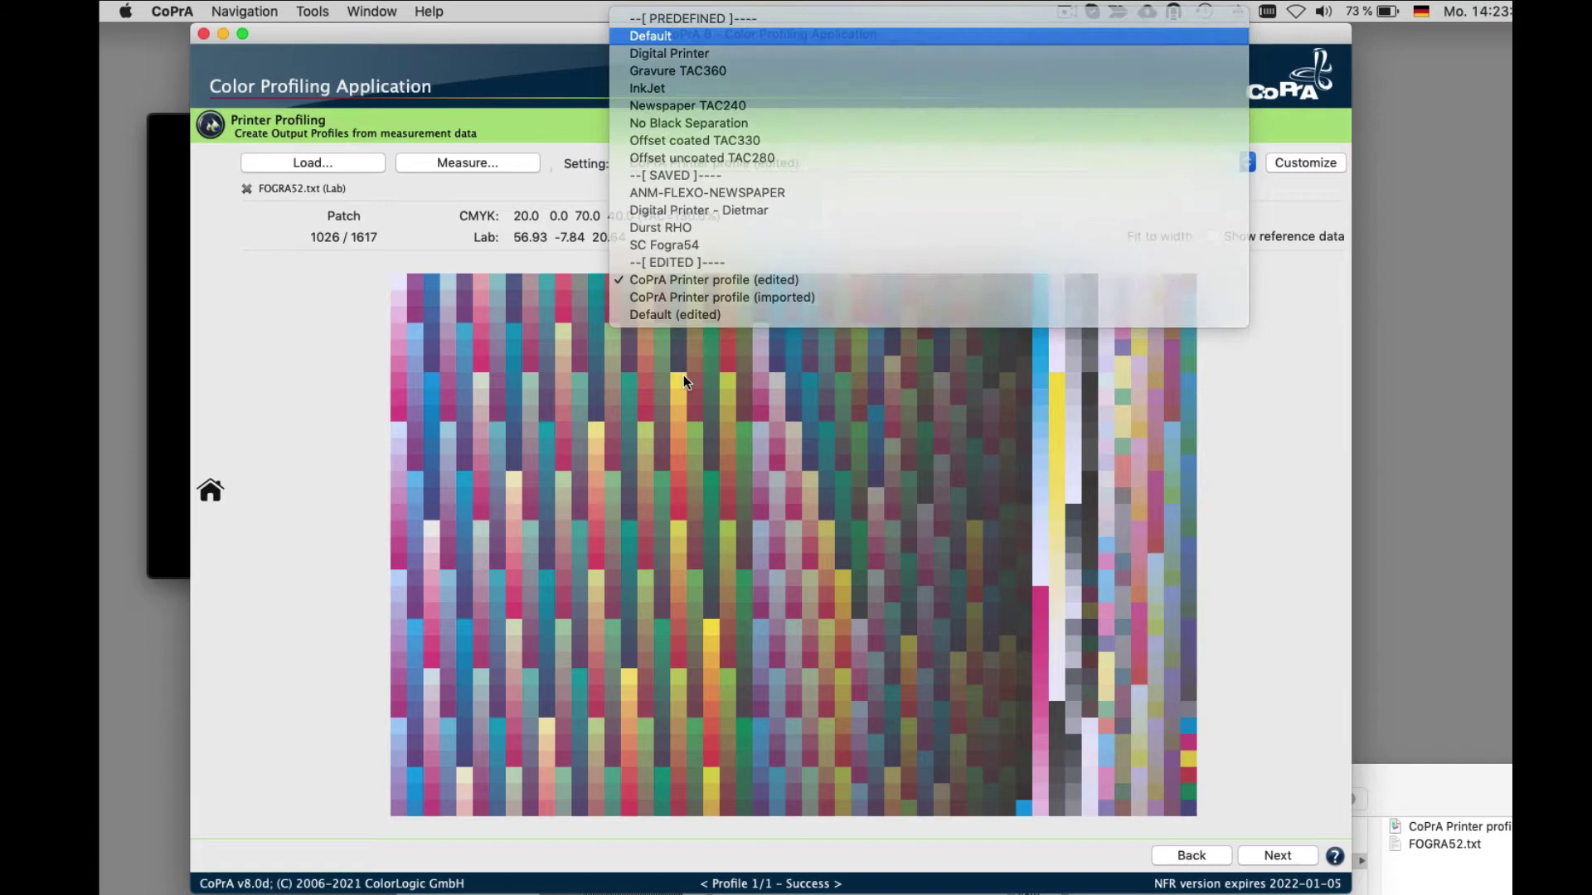
click(707, 163)
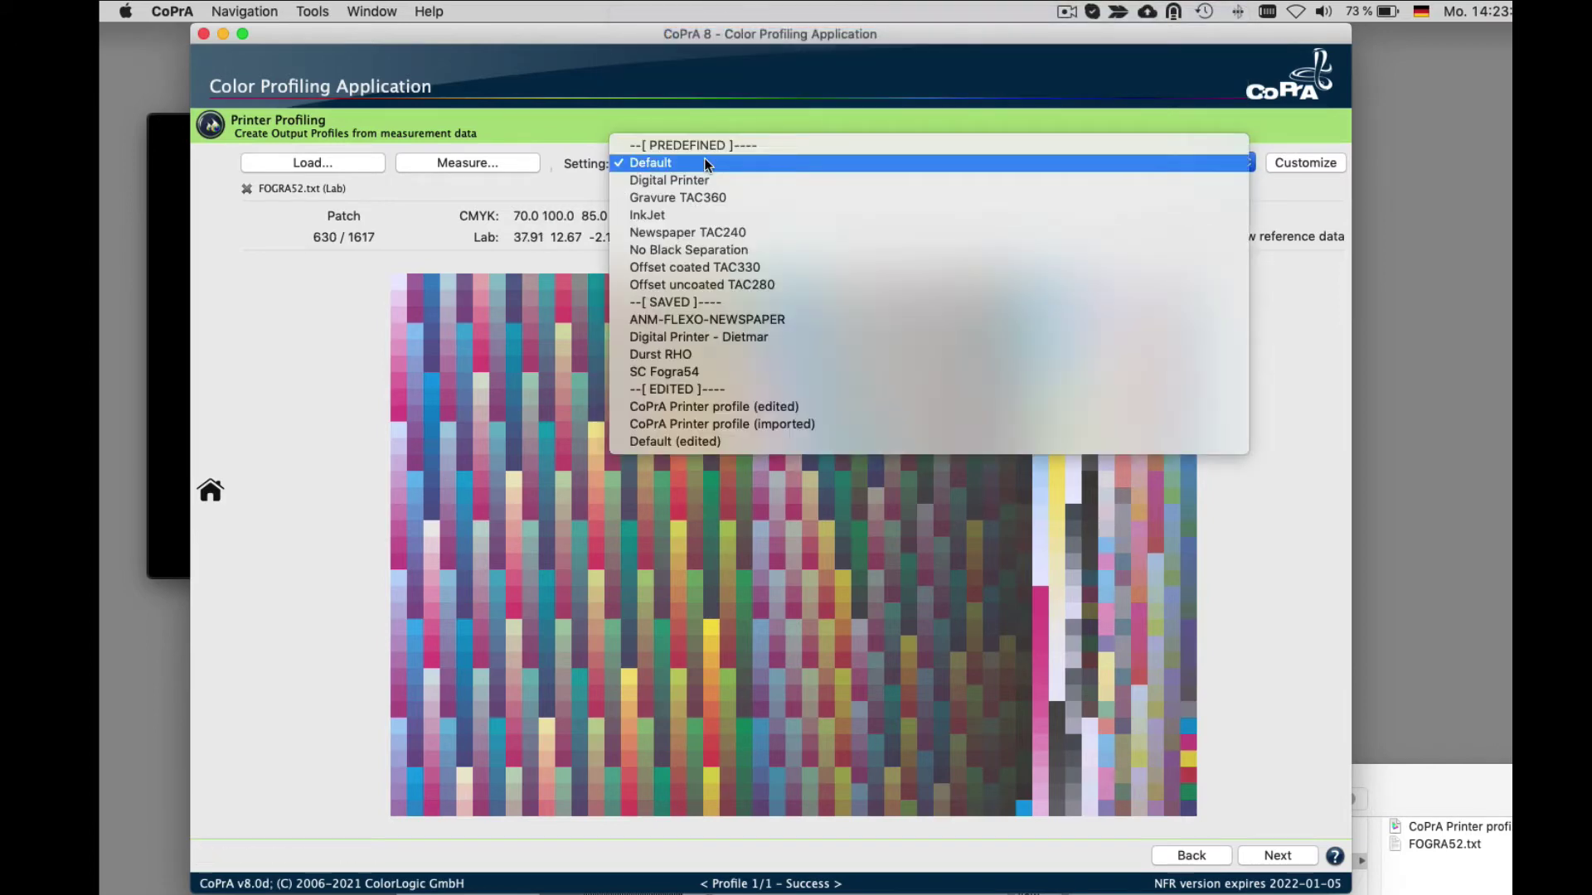
click(735, 282)
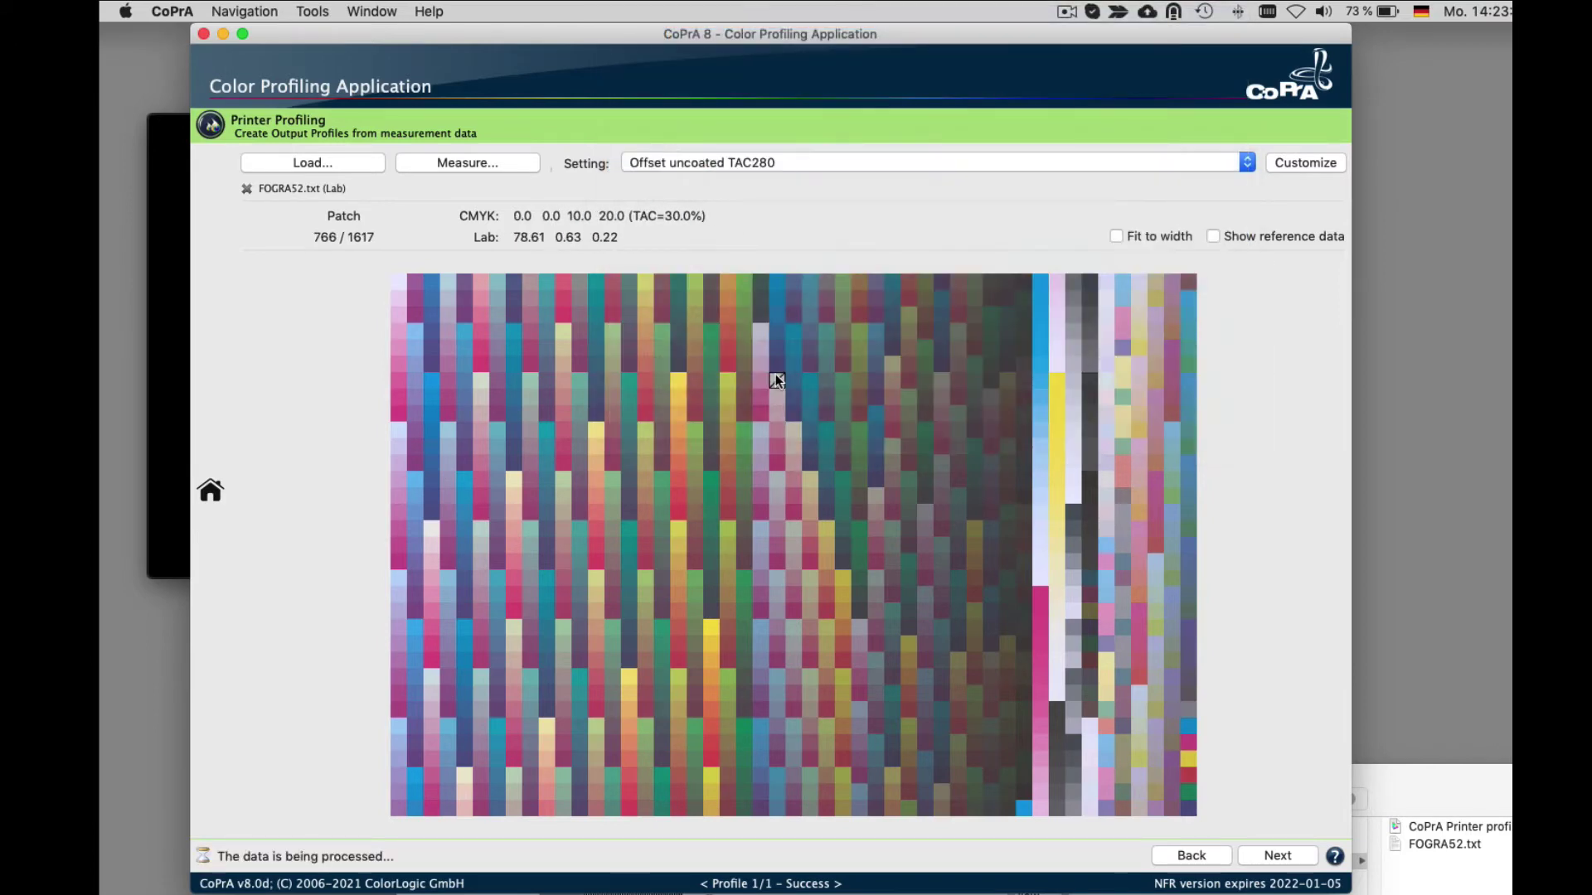
click(782, 163)
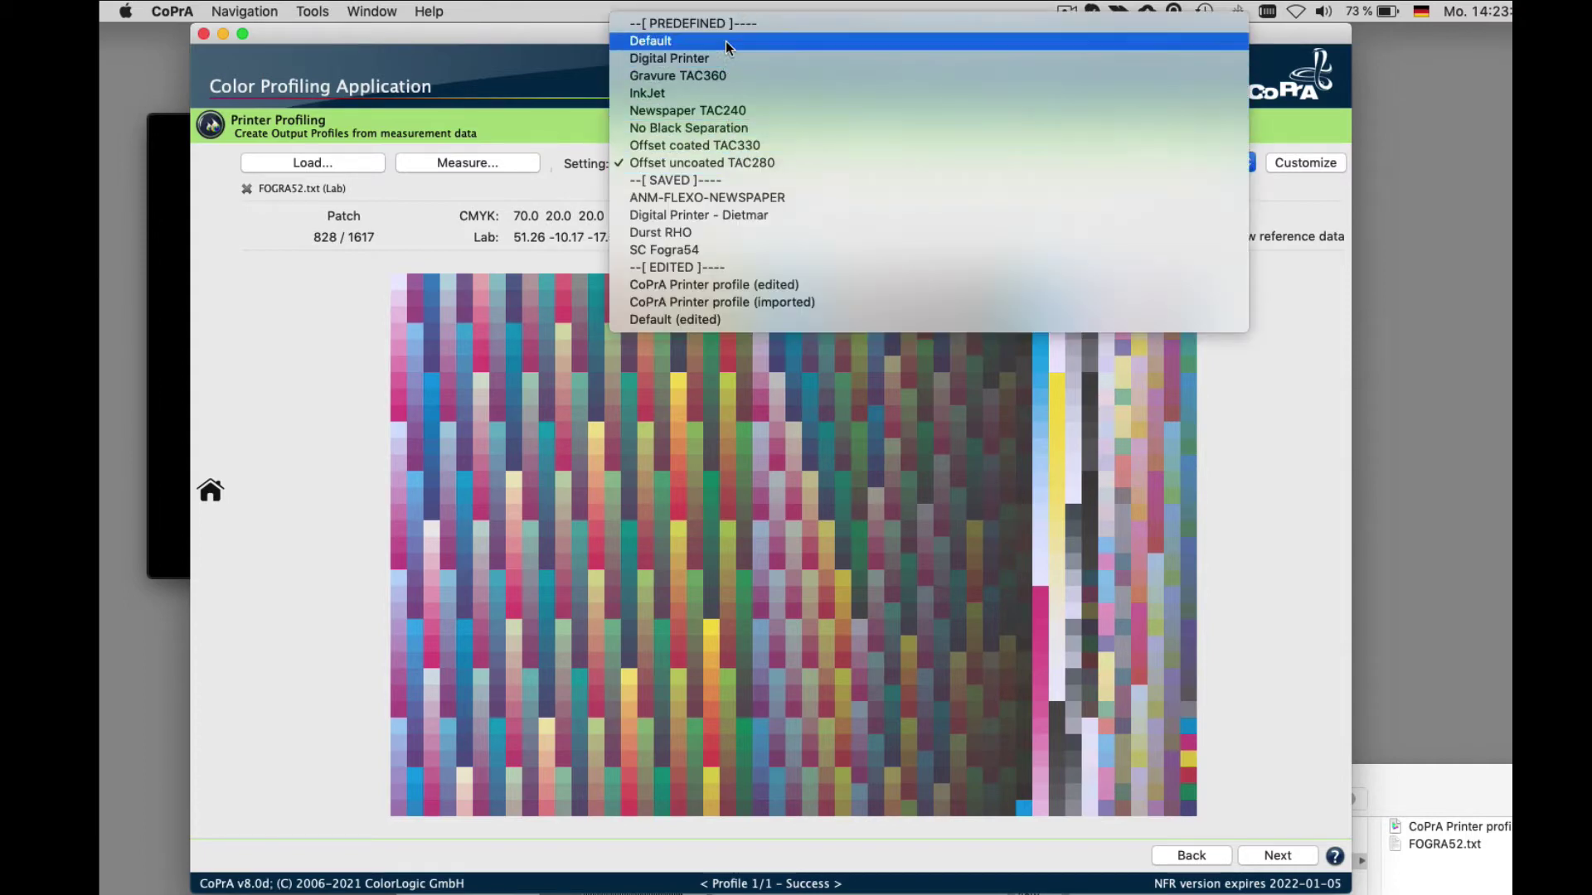
click(730, 162)
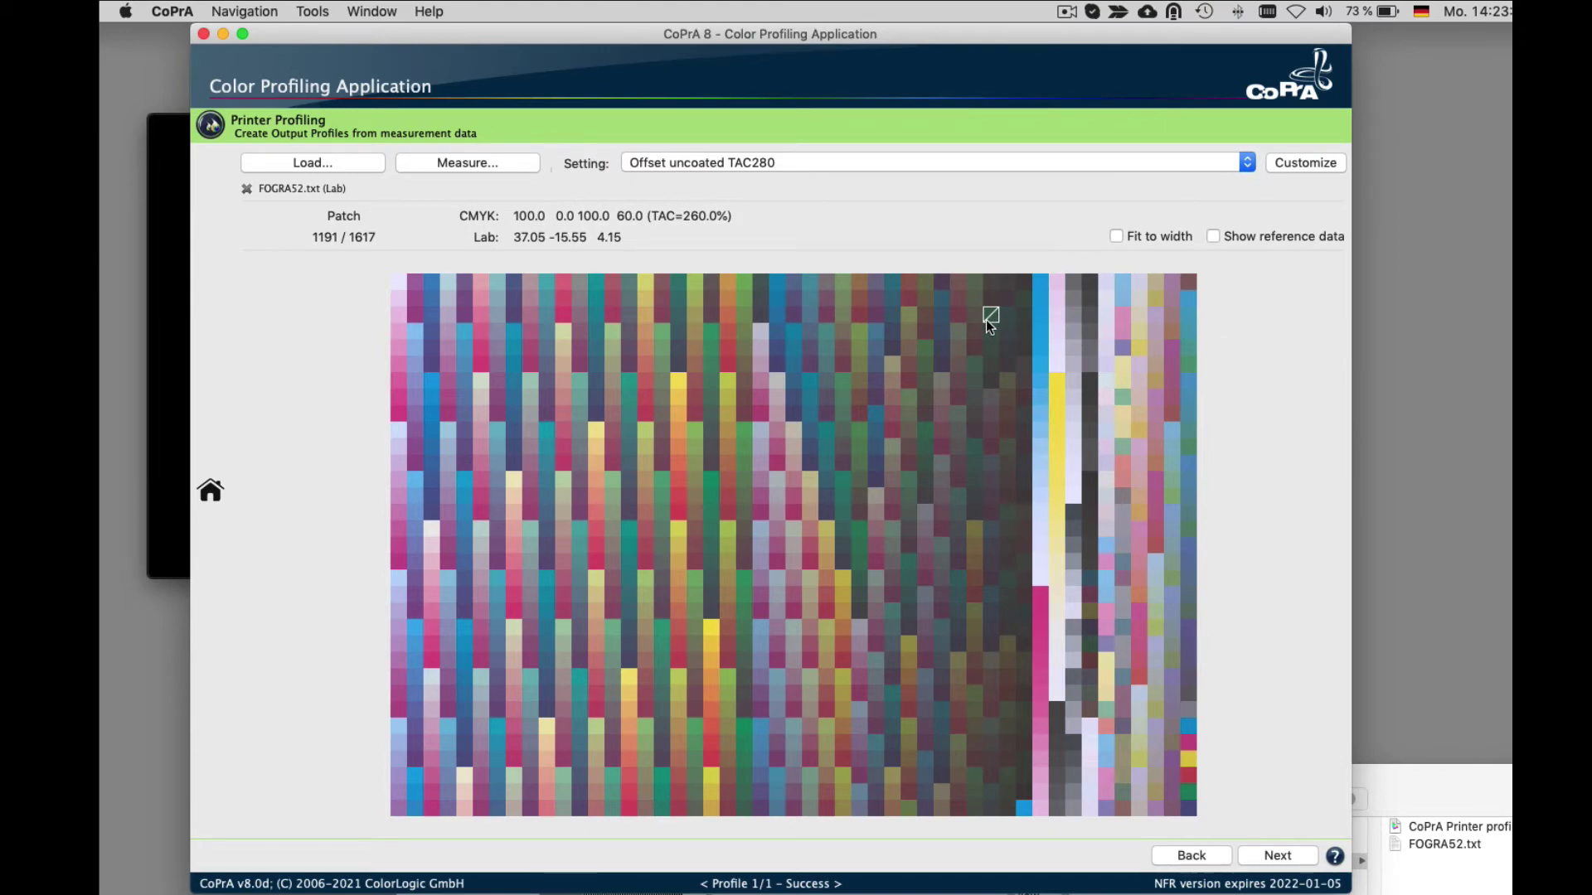
Keep ICC v4 and Large size, then save FOGRA52_Offset uncoated TAC280.icc with its PDF report
click(1279, 852)
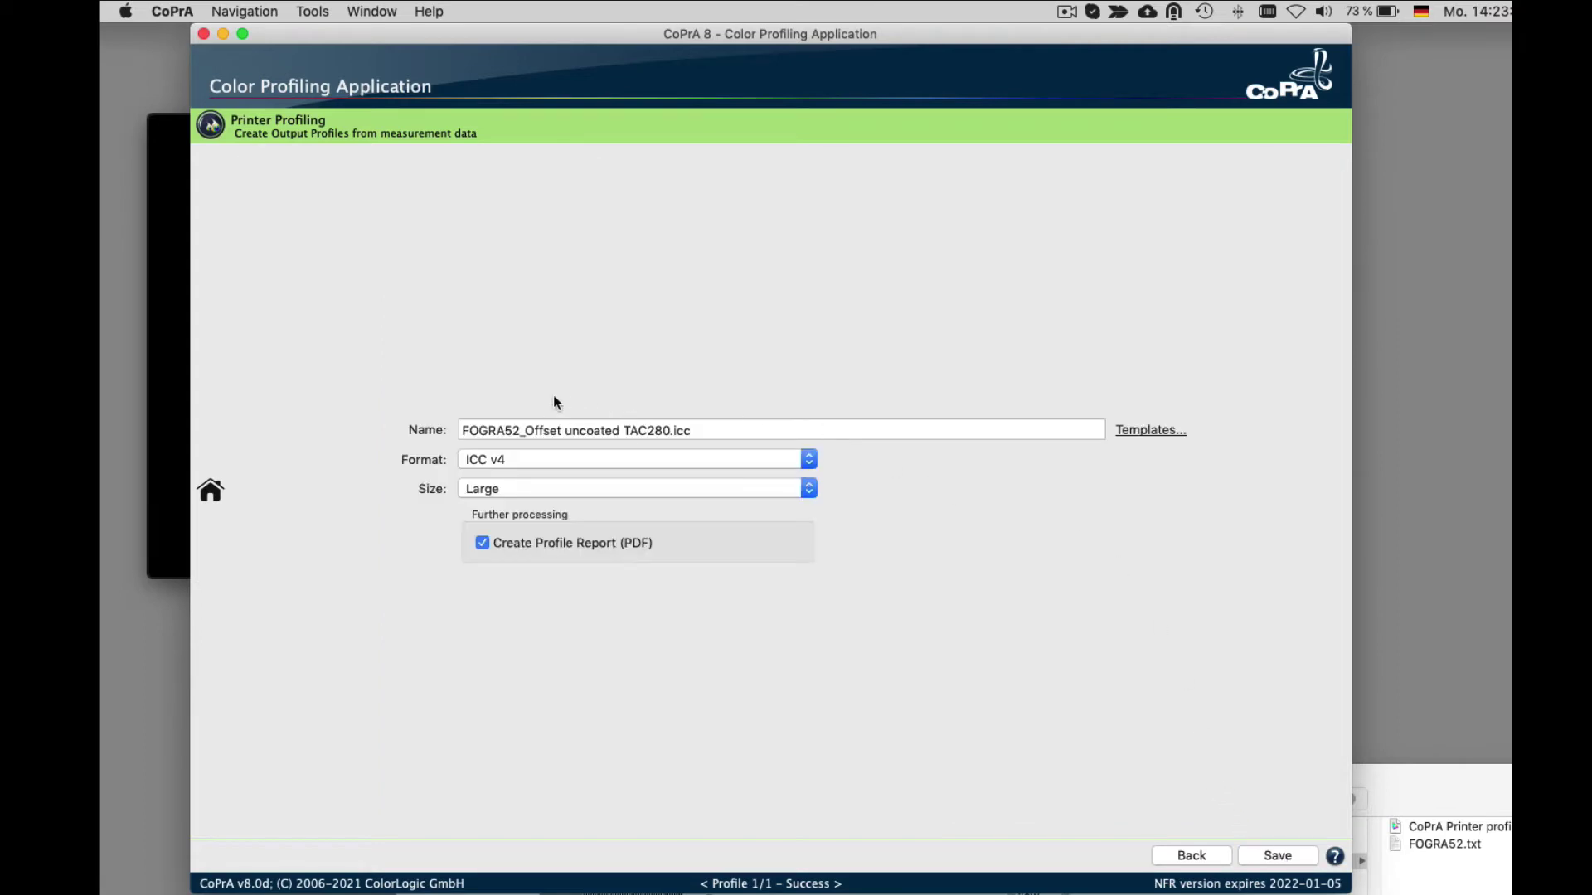
click(497, 461)
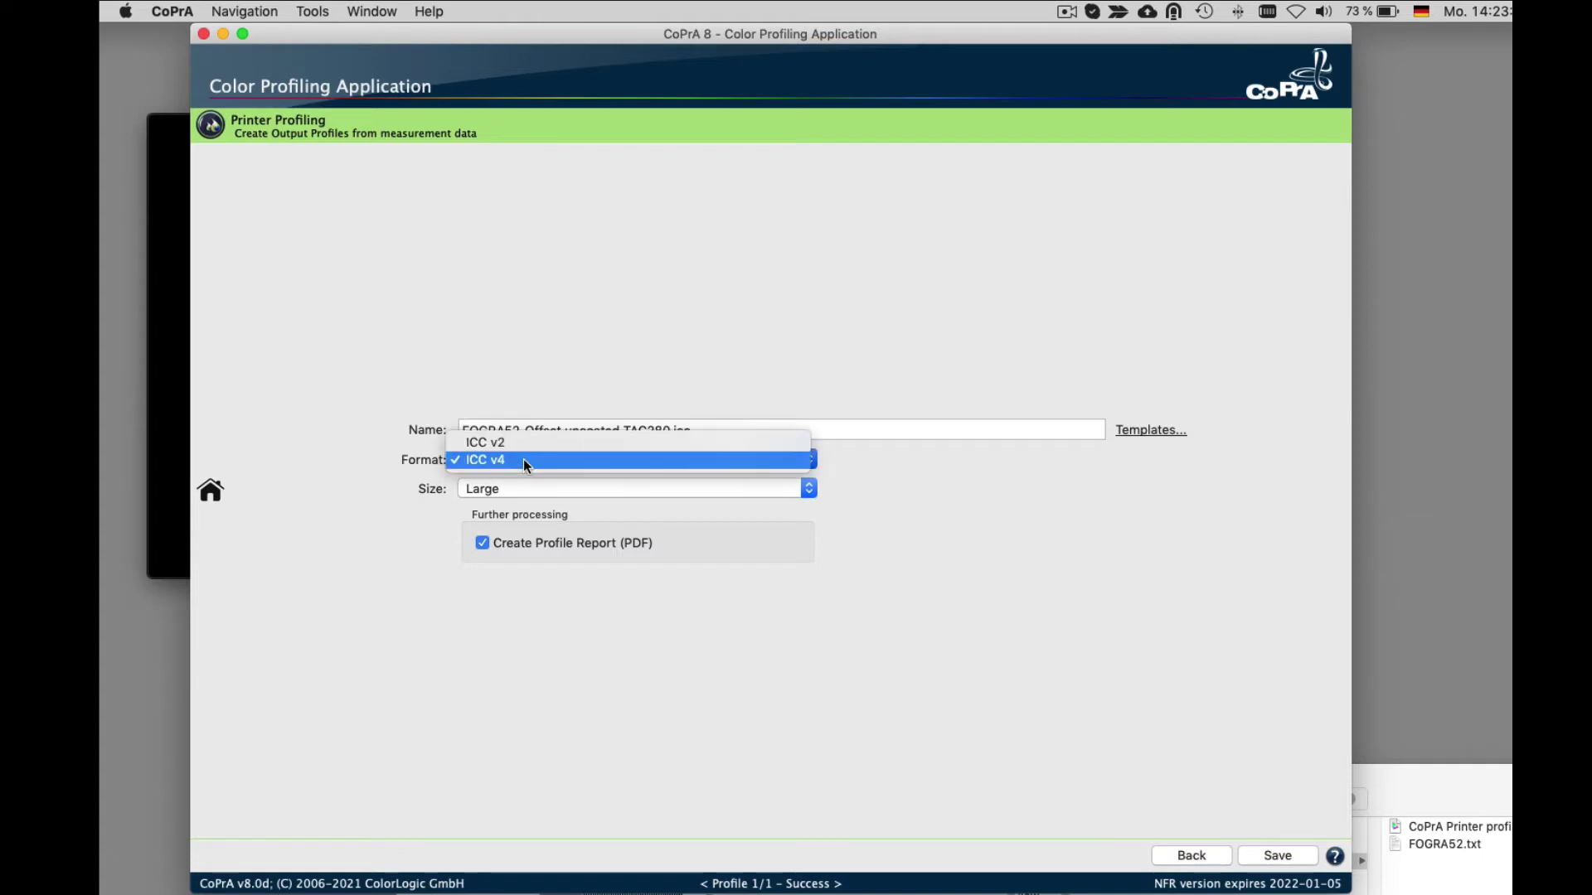
click(523, 459)
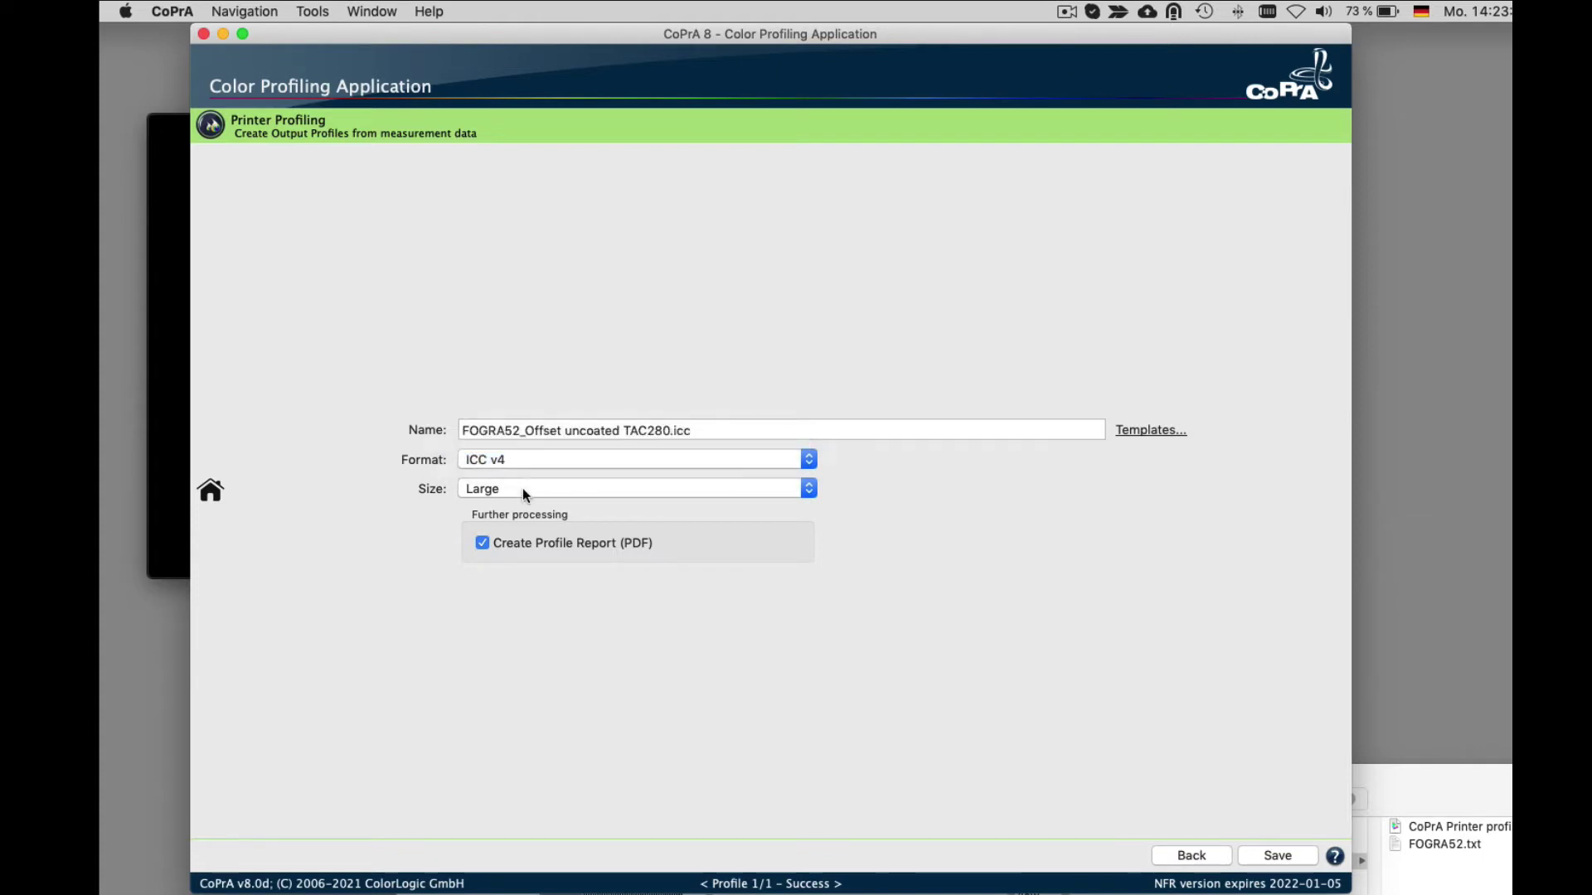
click(522, 490)
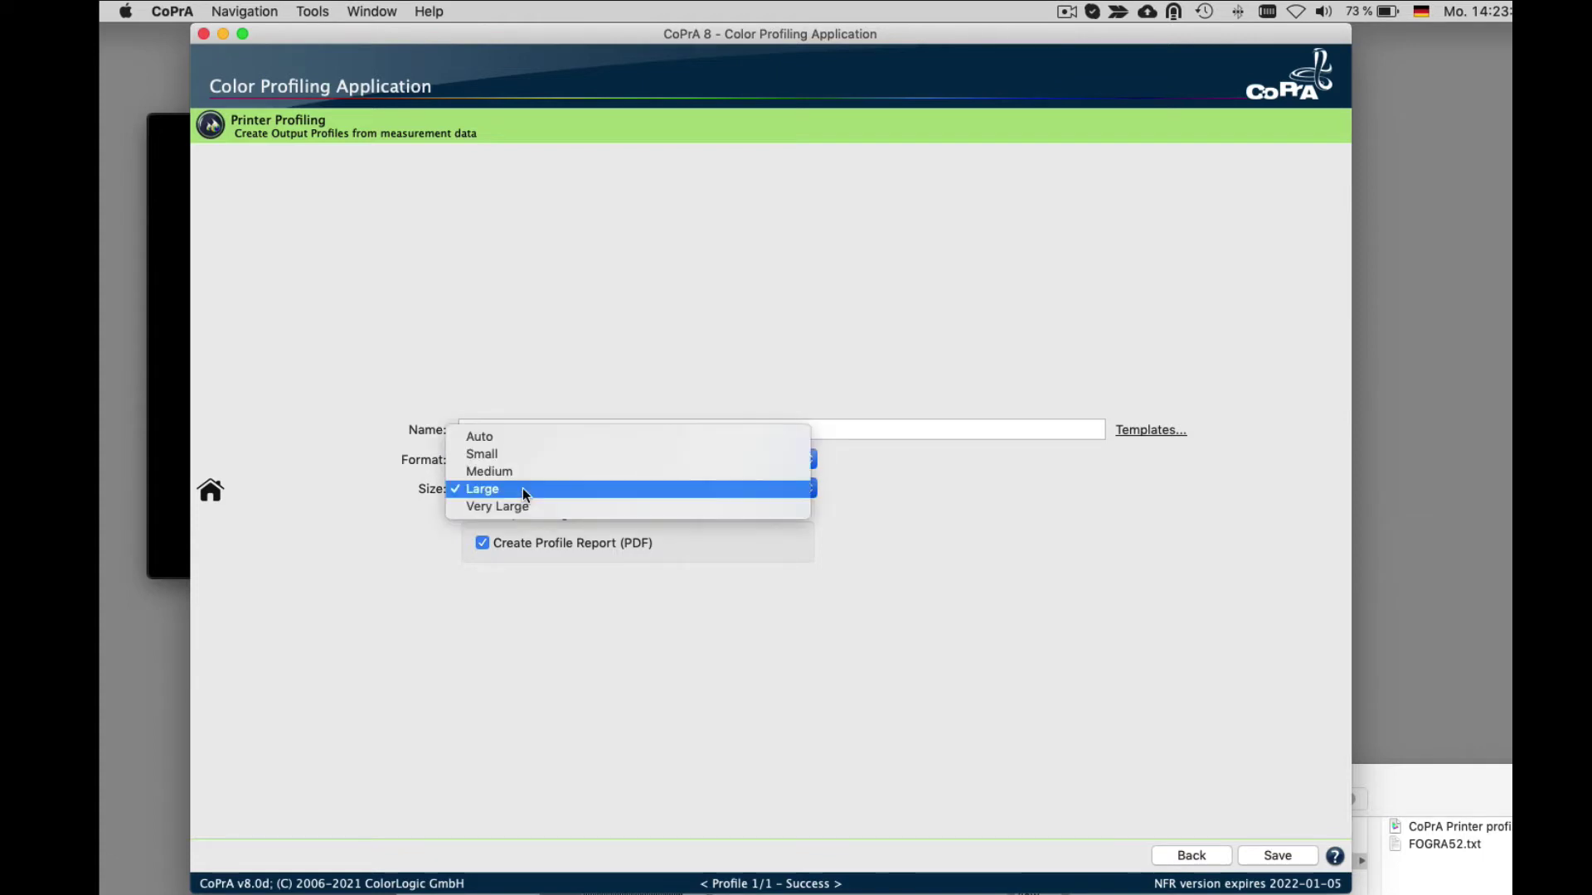
click(524, 490)
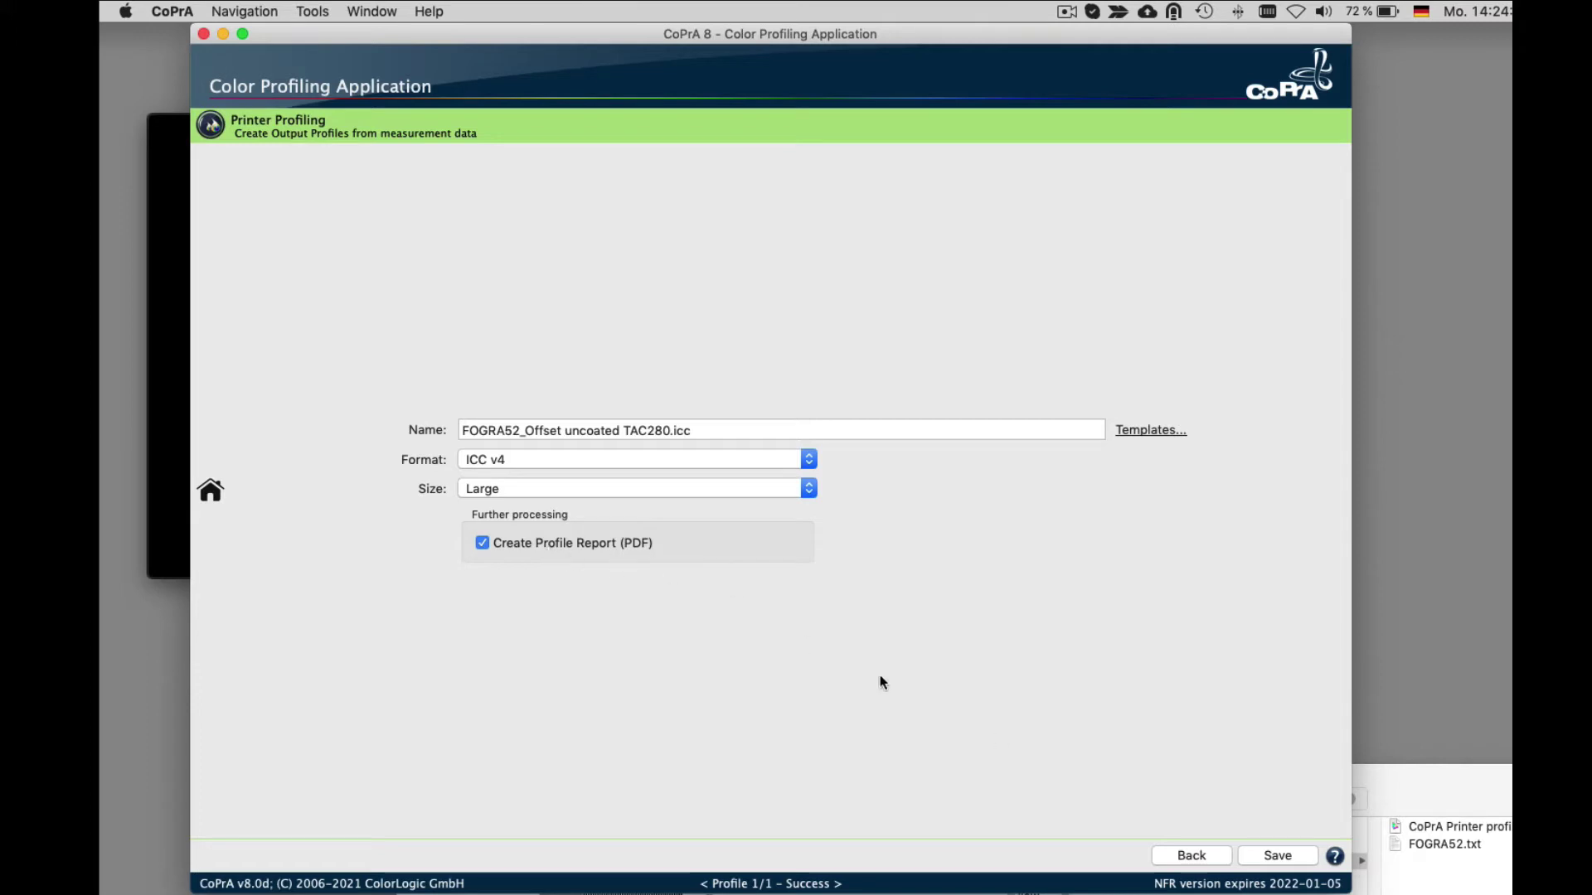
click(1275, 856)
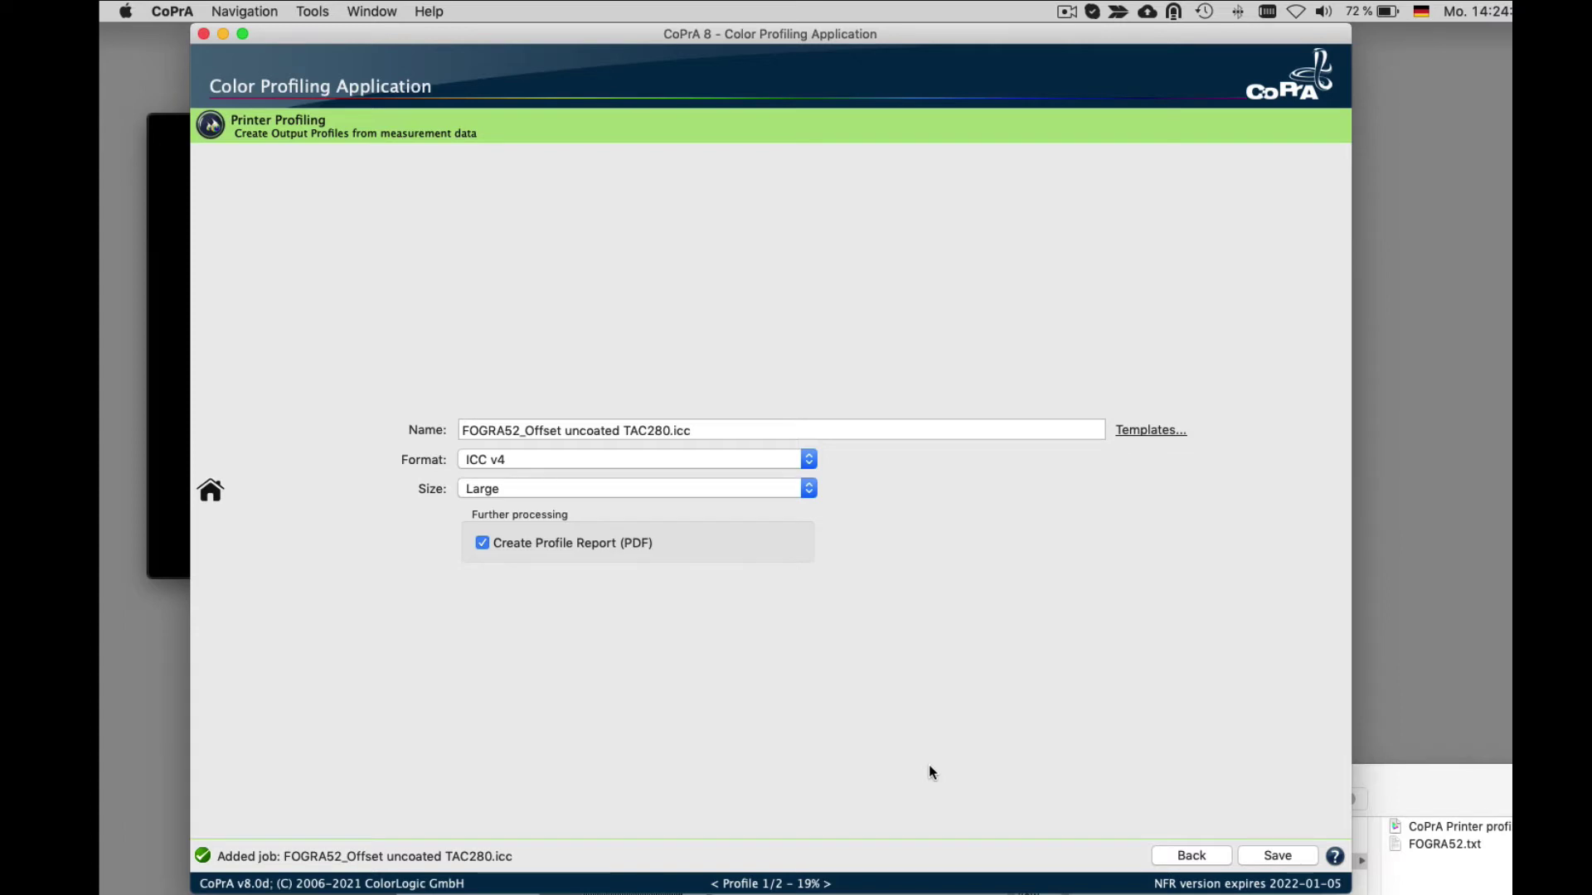
Go back, customize the setting, and choose Absolute Compression for perceptual rendering
click(1192, 853)
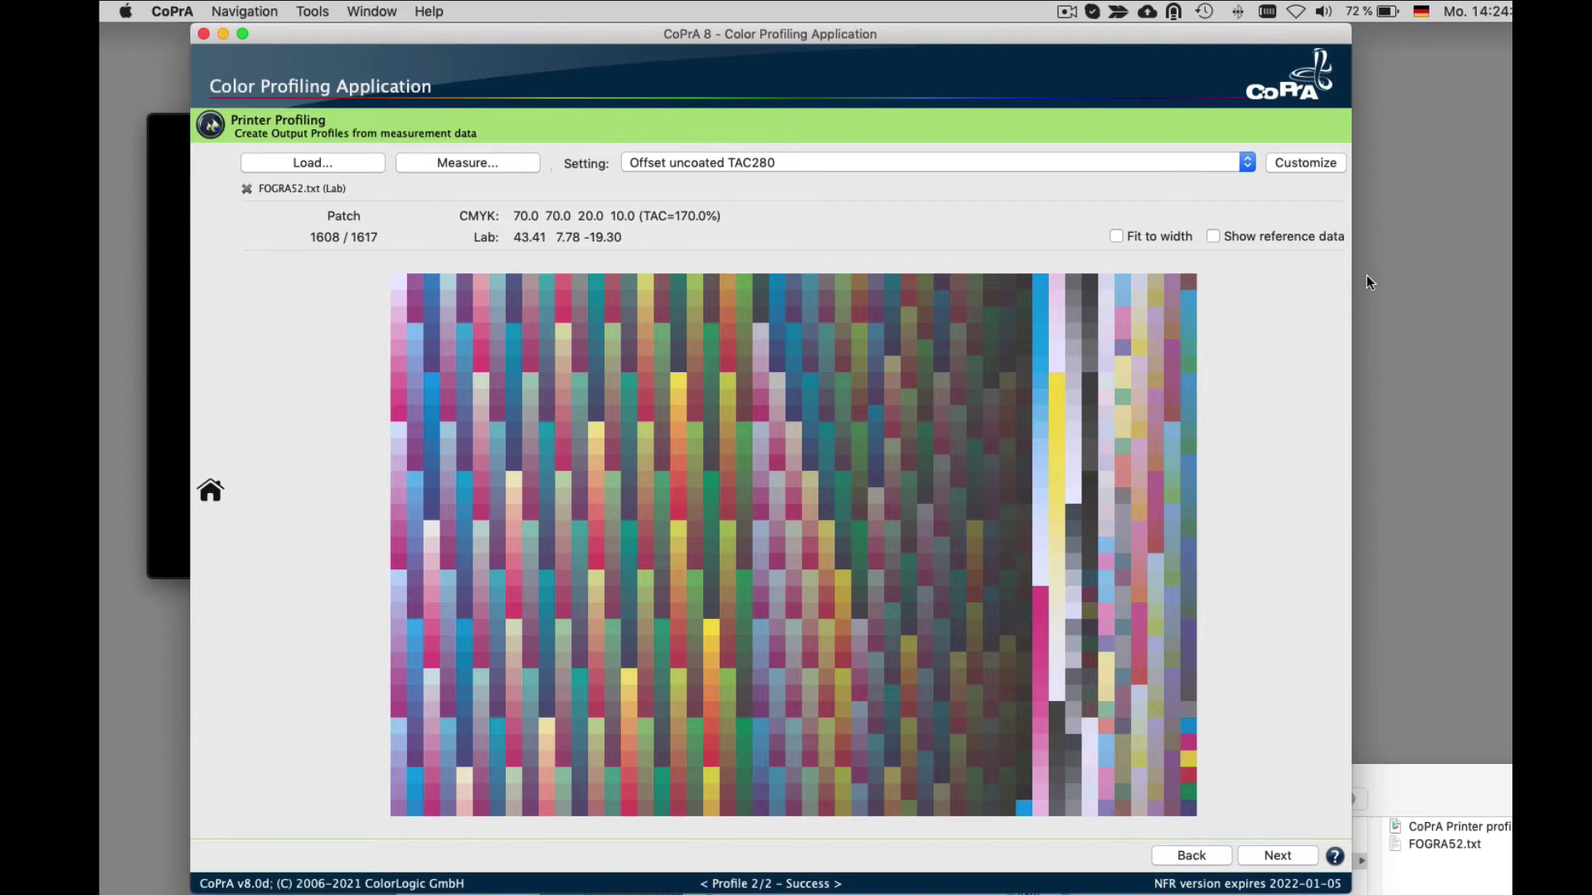
click(1300, 162)
click(721, 211)
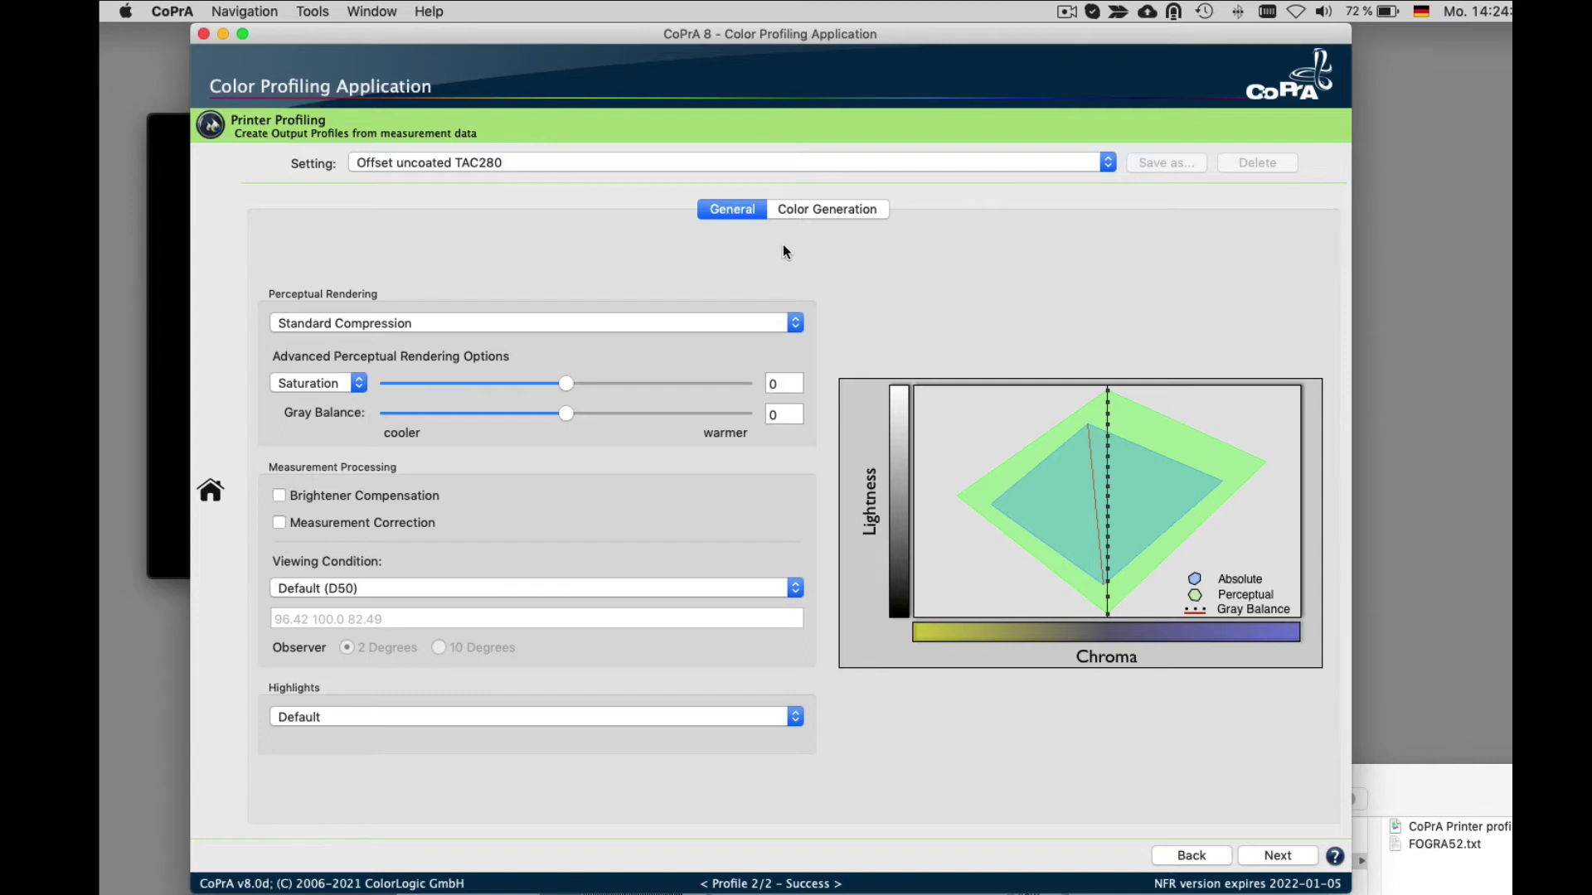
click(504, 320)
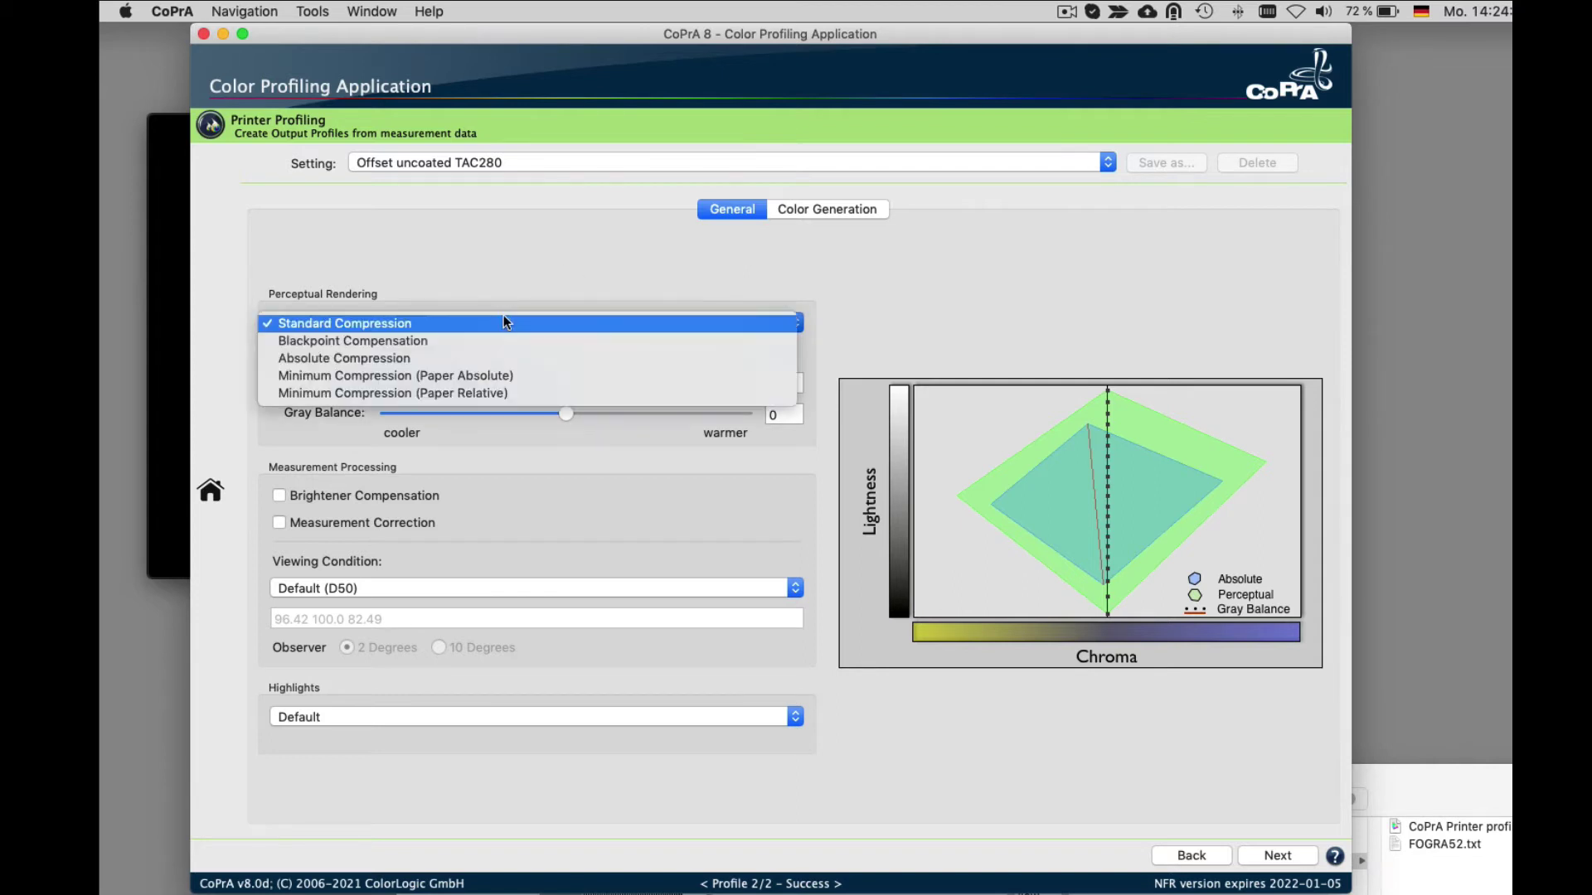
click(476, 360)
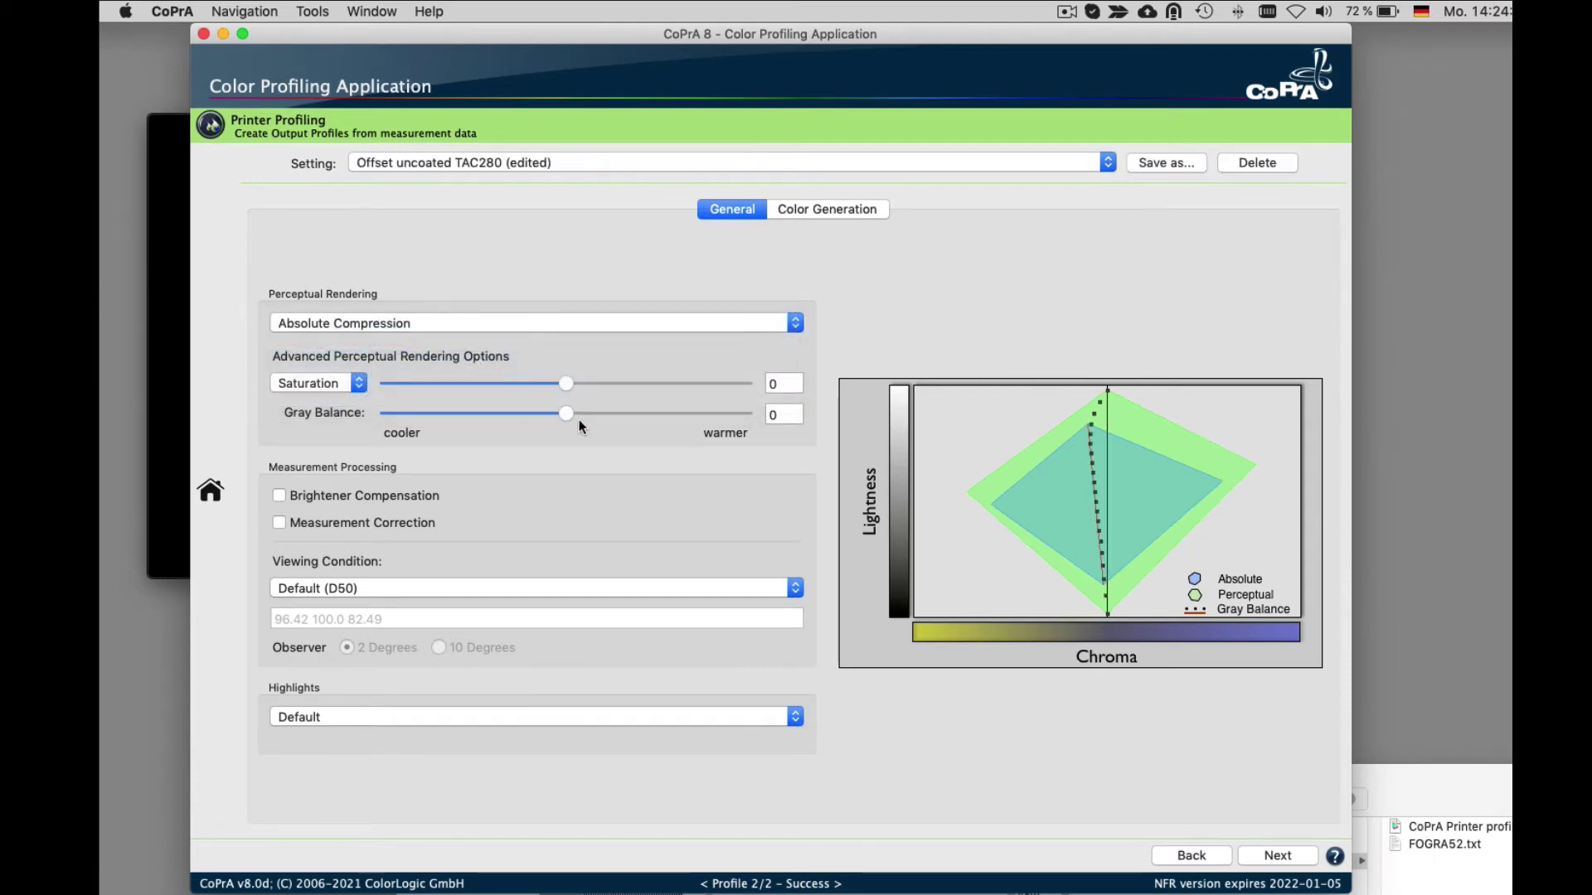
Set Gray Balance to 4 and Saturation to 9, keeping Default highlight handling
drag(603, 420, 656, 417)
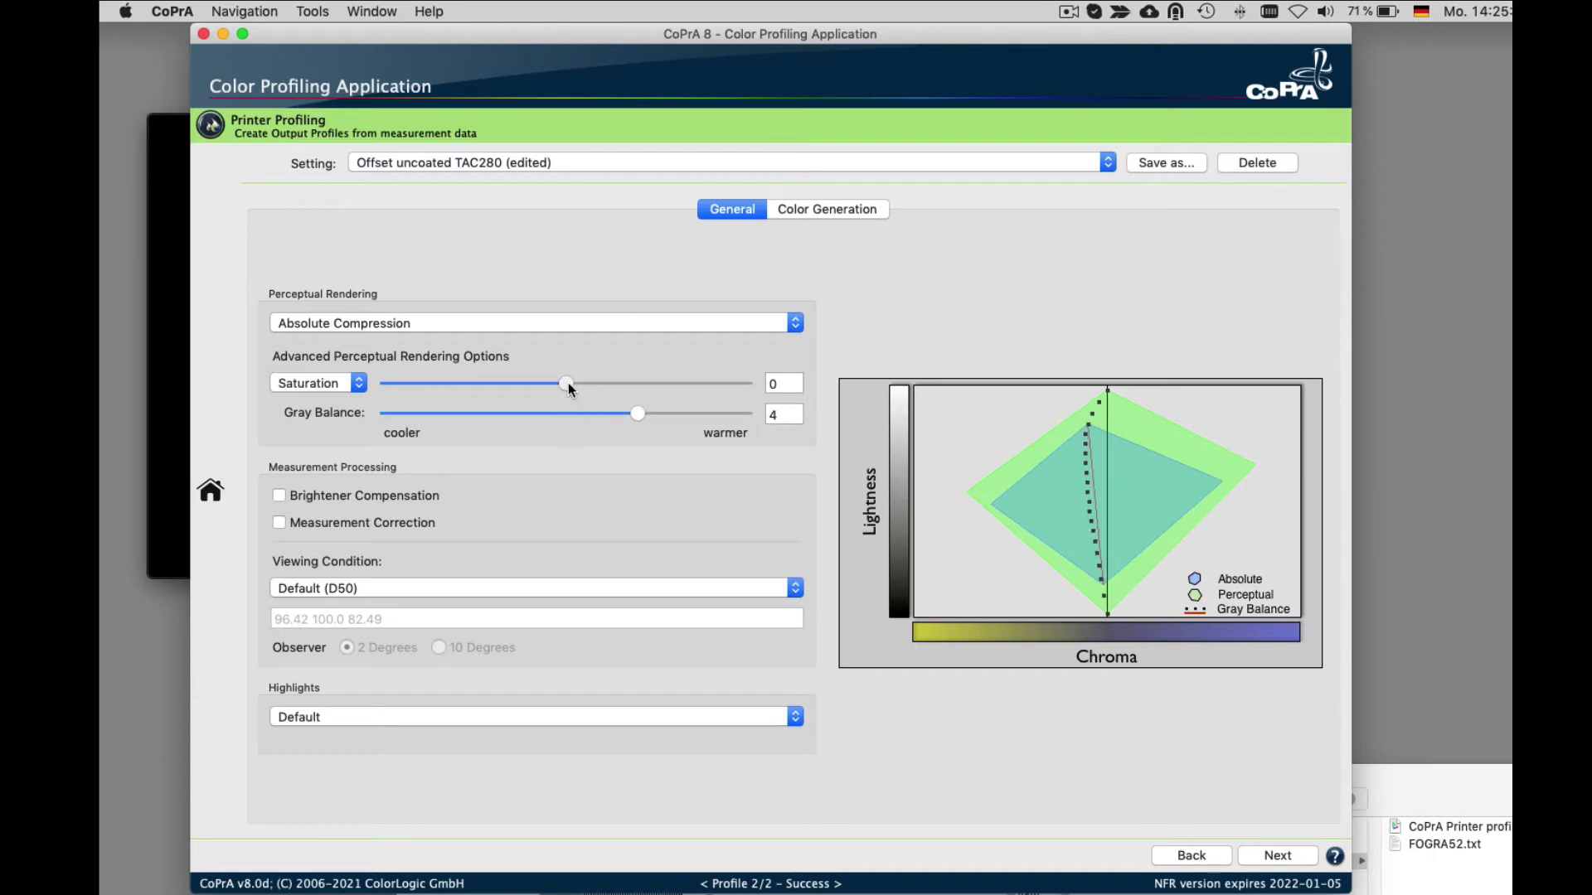
drag(568, 384, 651, 382)
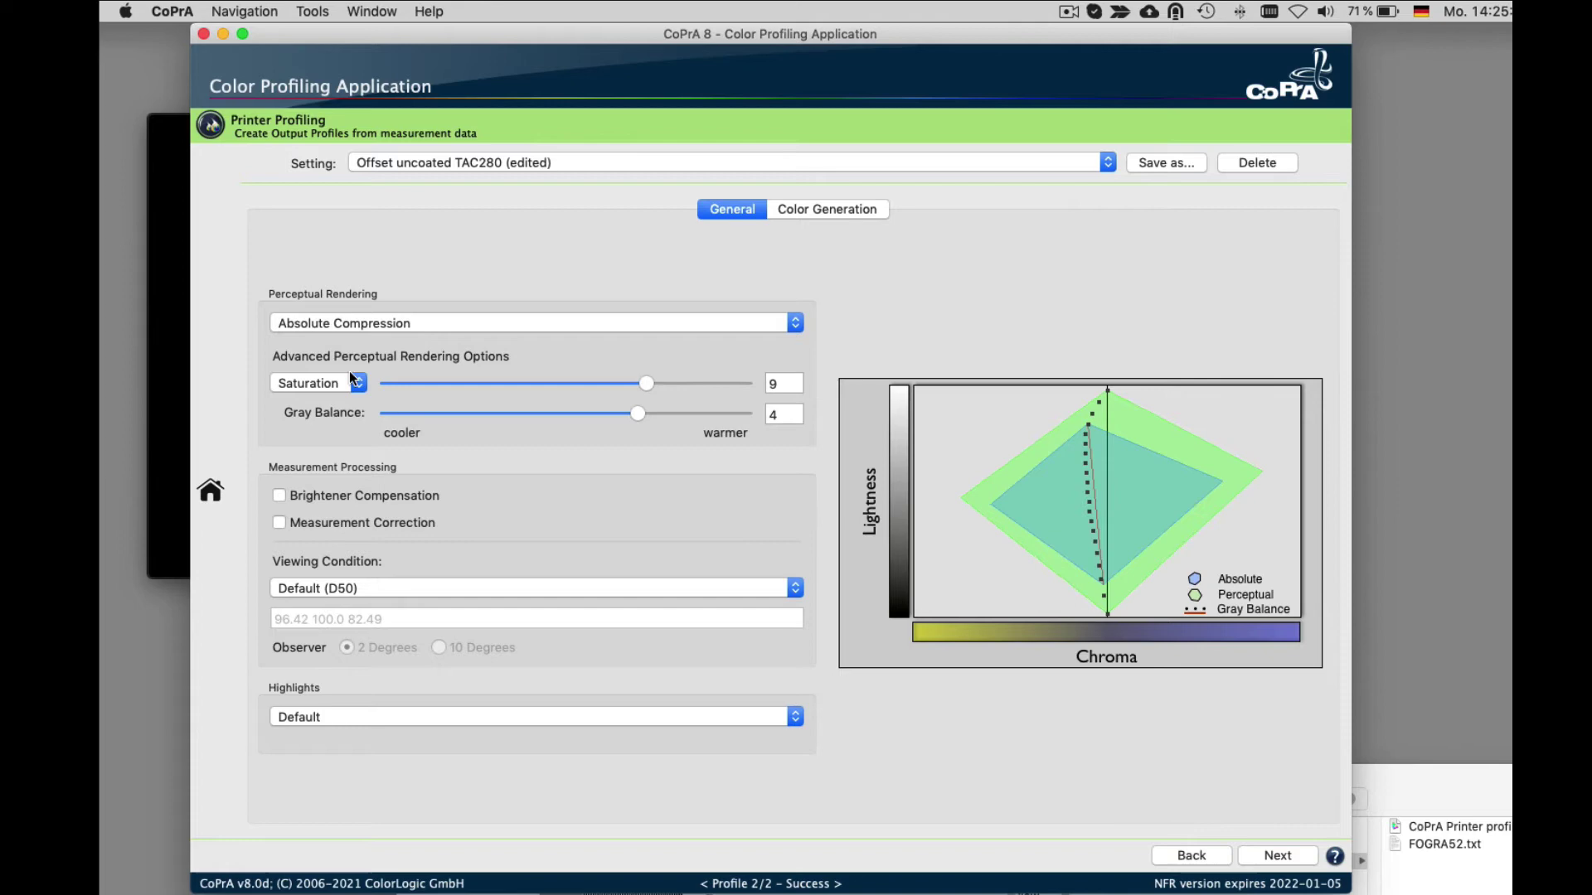
click(317, 383)
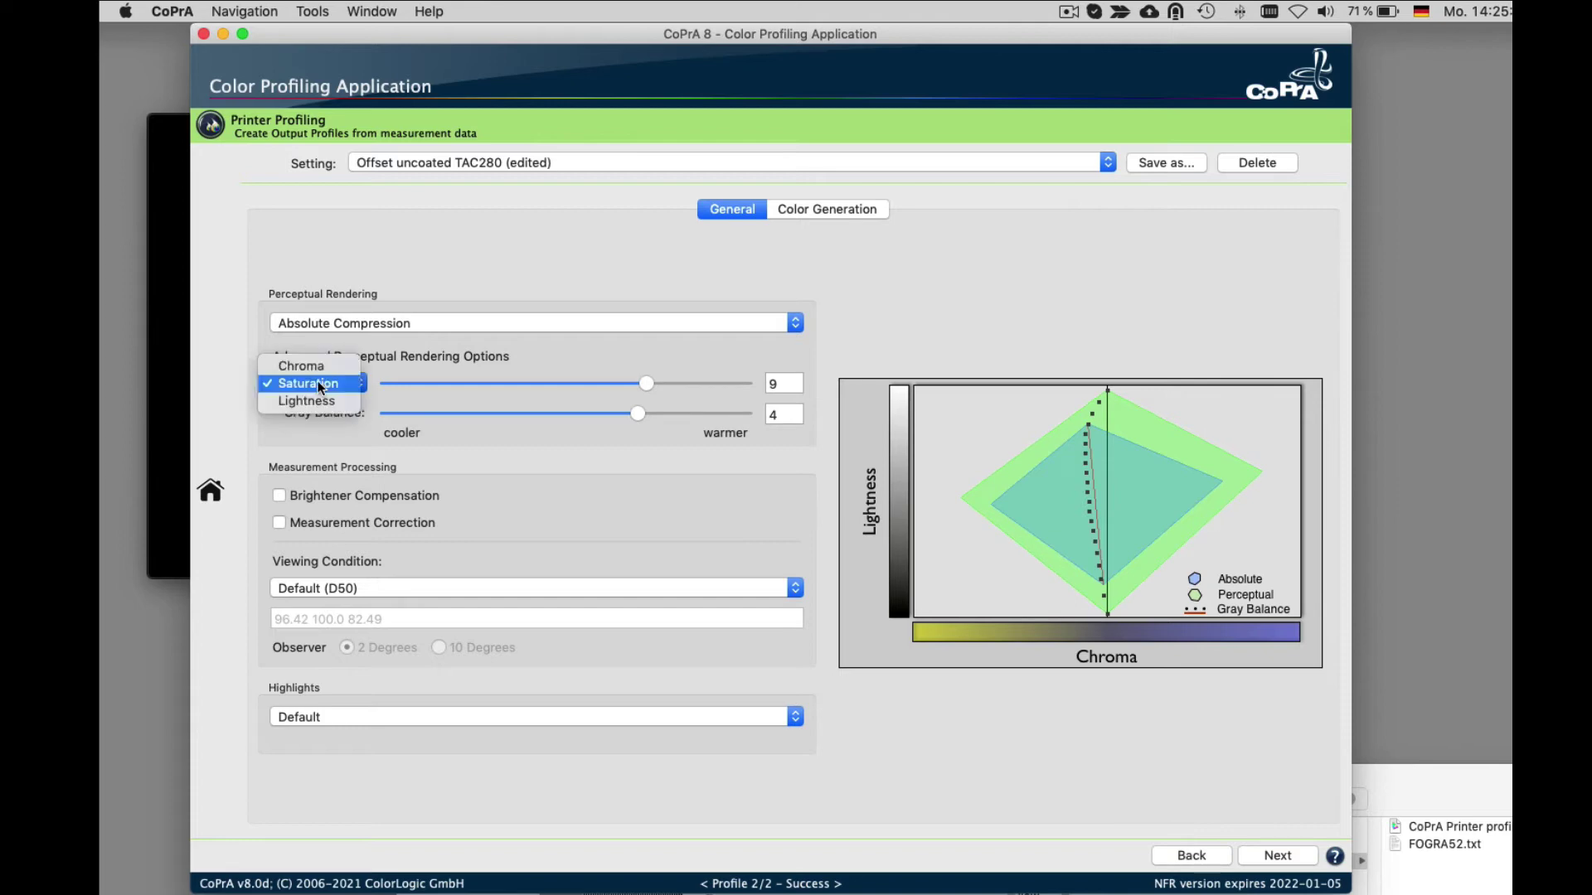
click(282, 456)
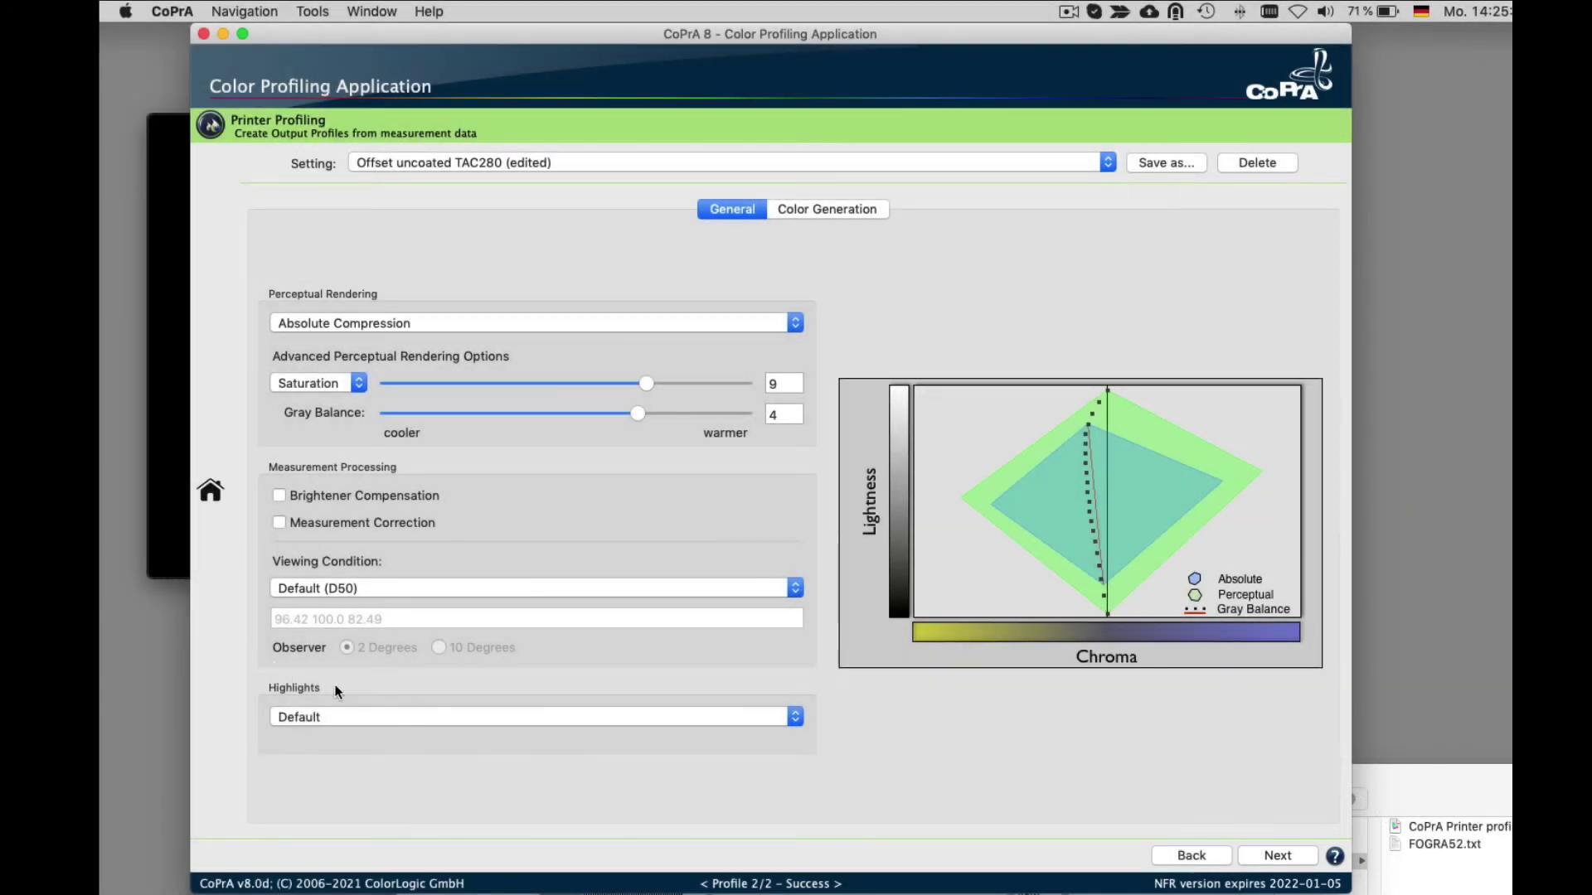
click(476, 715)
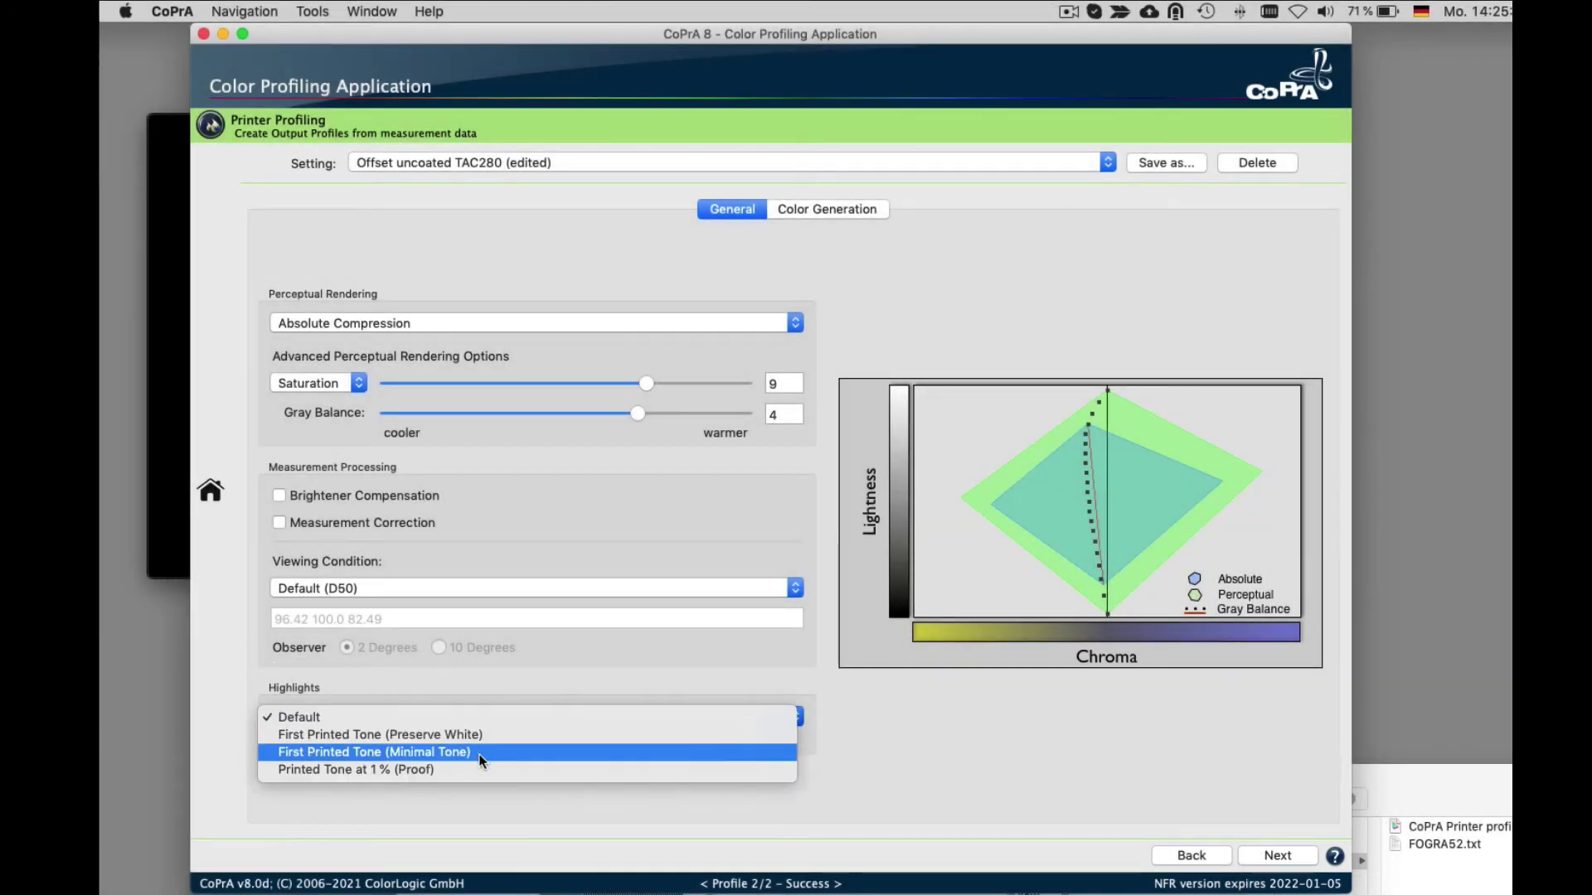
click(486, 717)
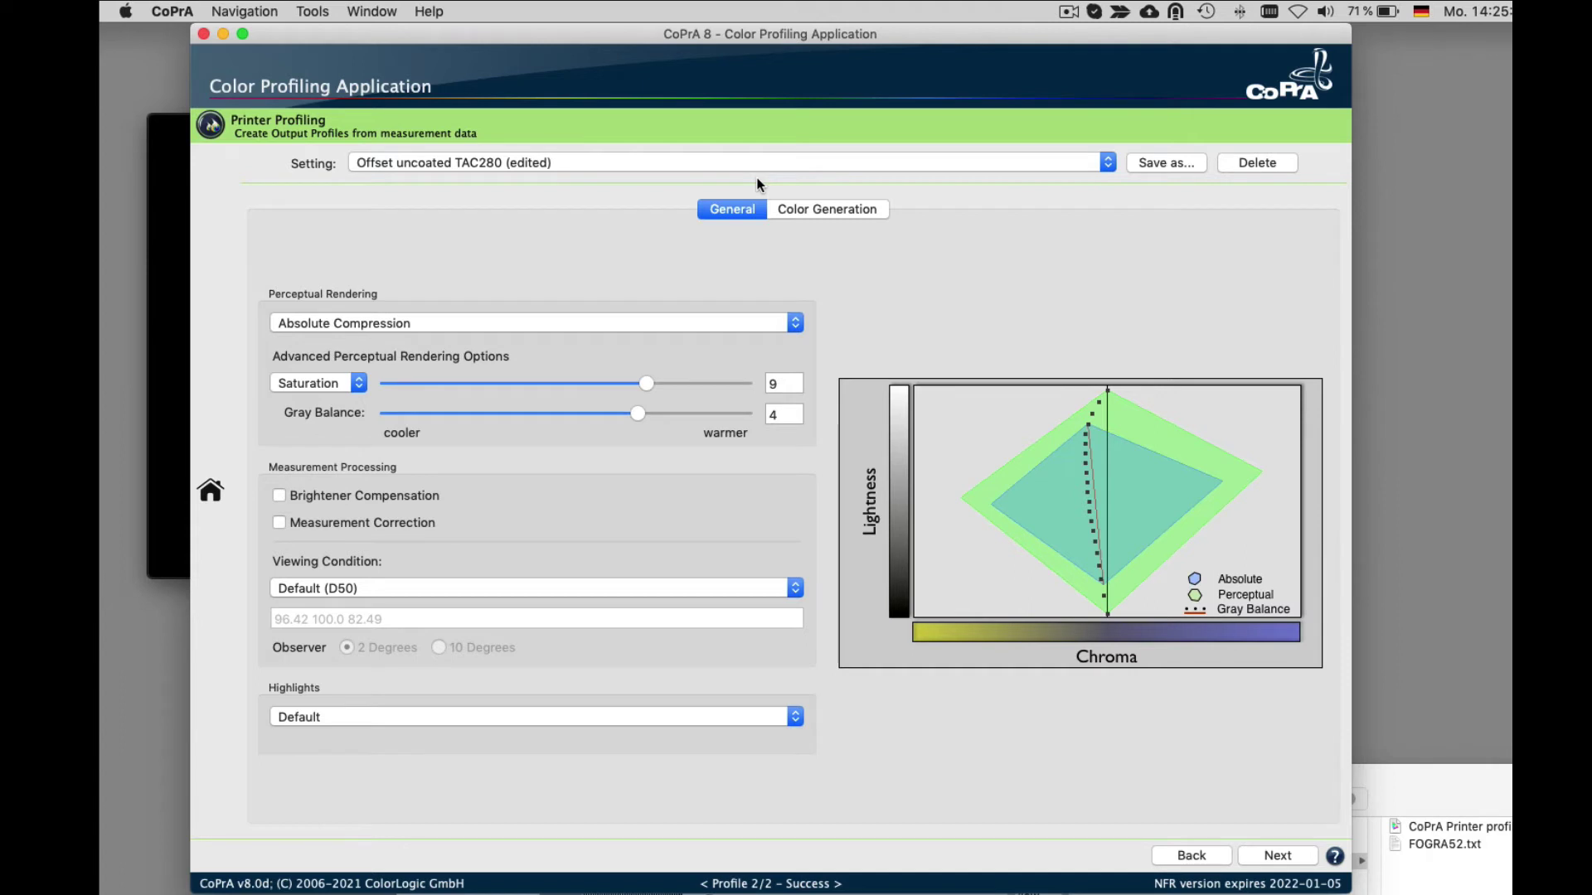
click(820, 210)
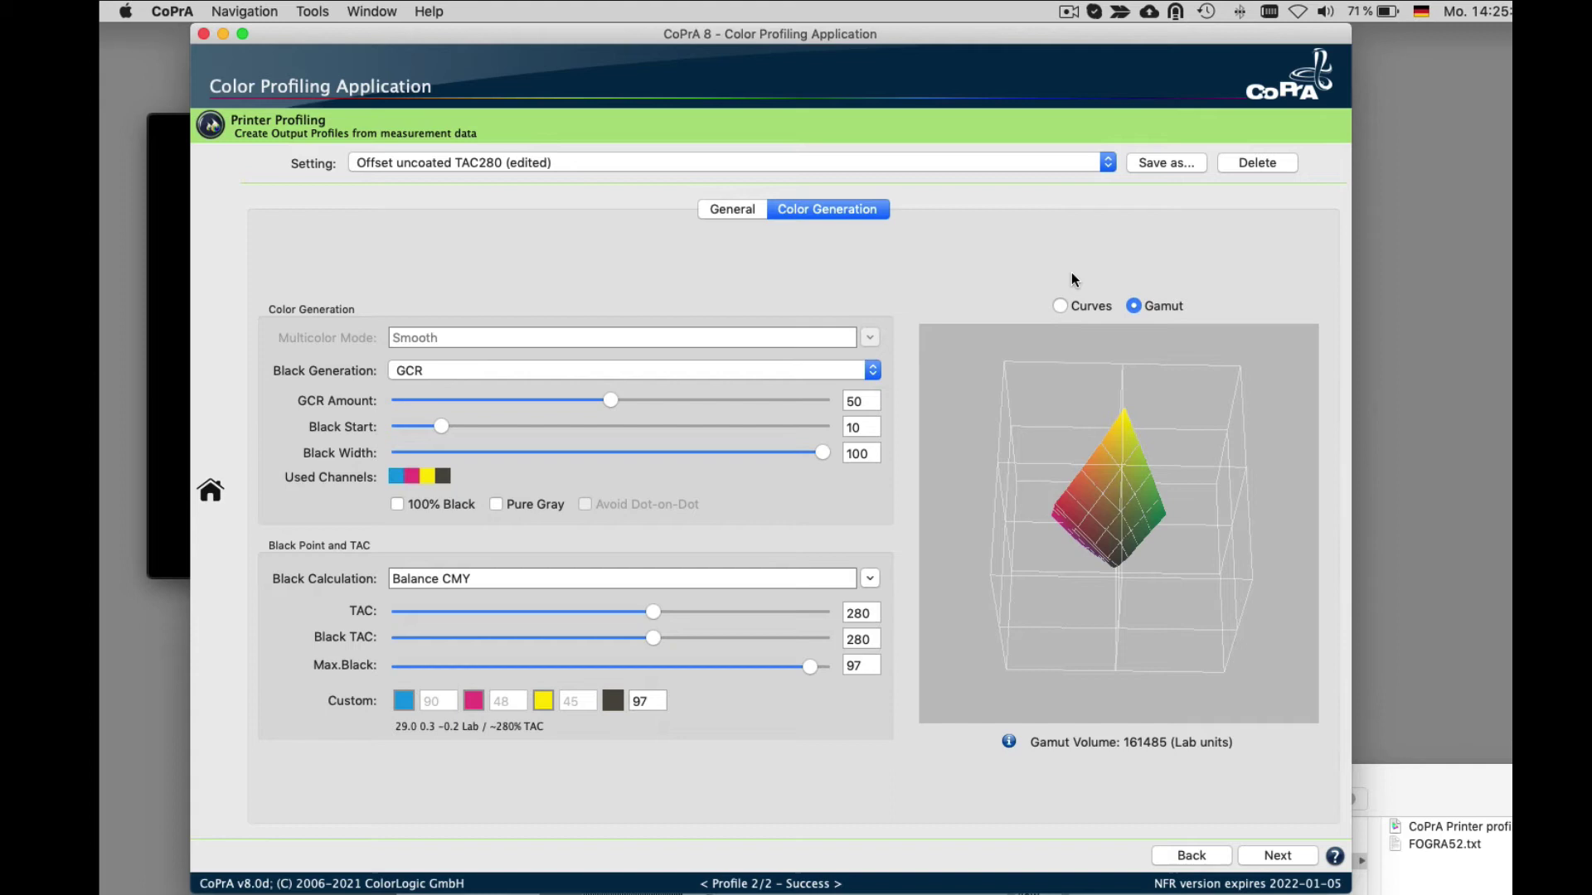
Raise Black Start to 47 and set Max. Black to 100, checking the curves and gamut views
click(1061, 305)
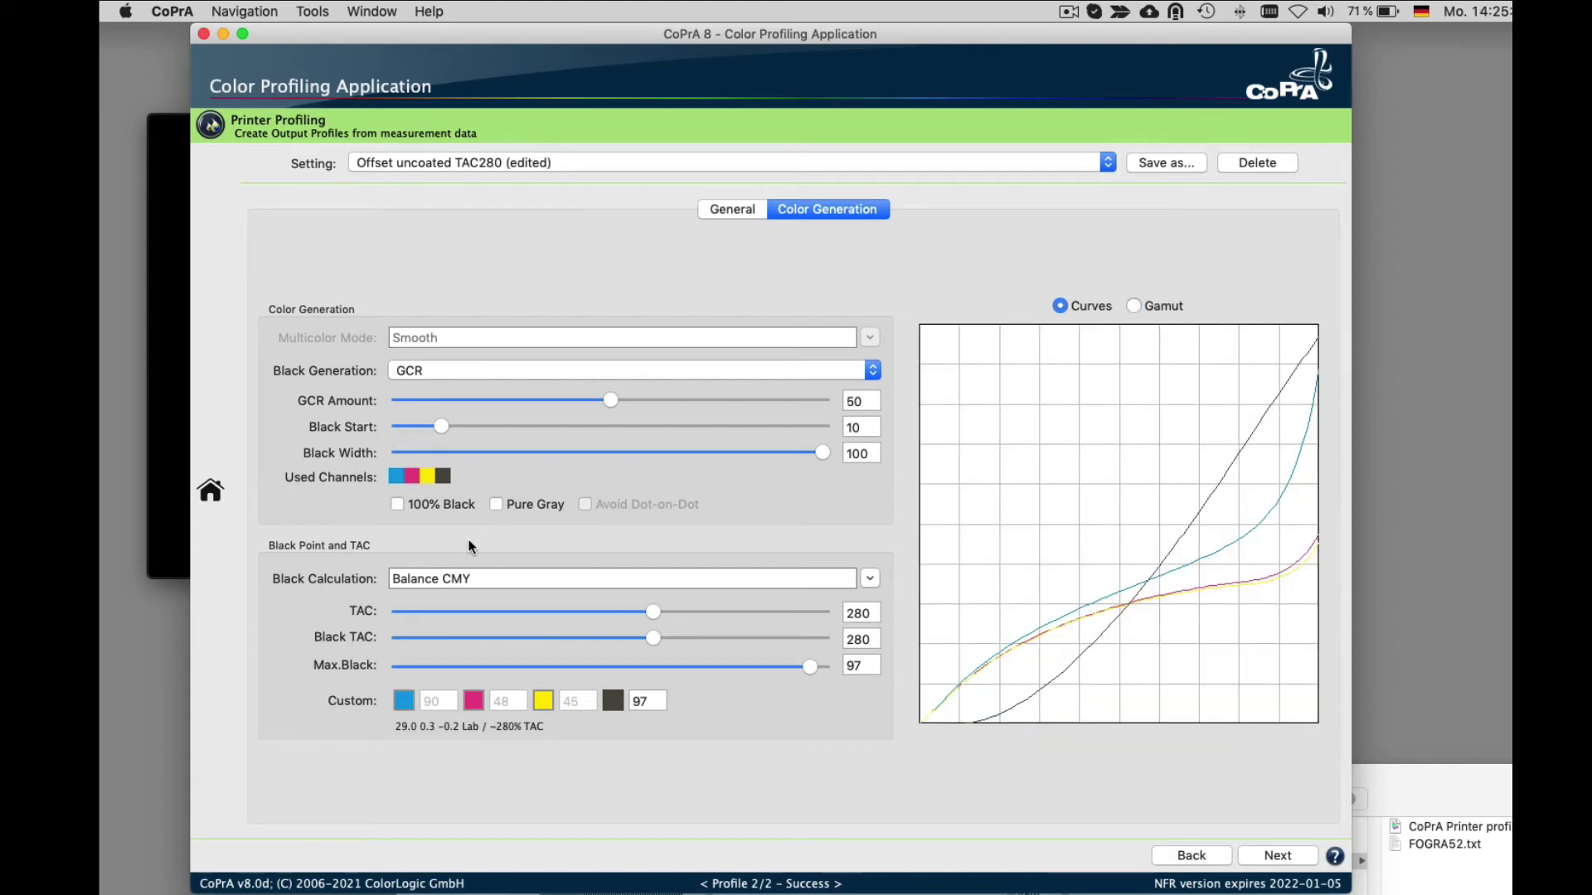
drag(438, 423, 726, 399)
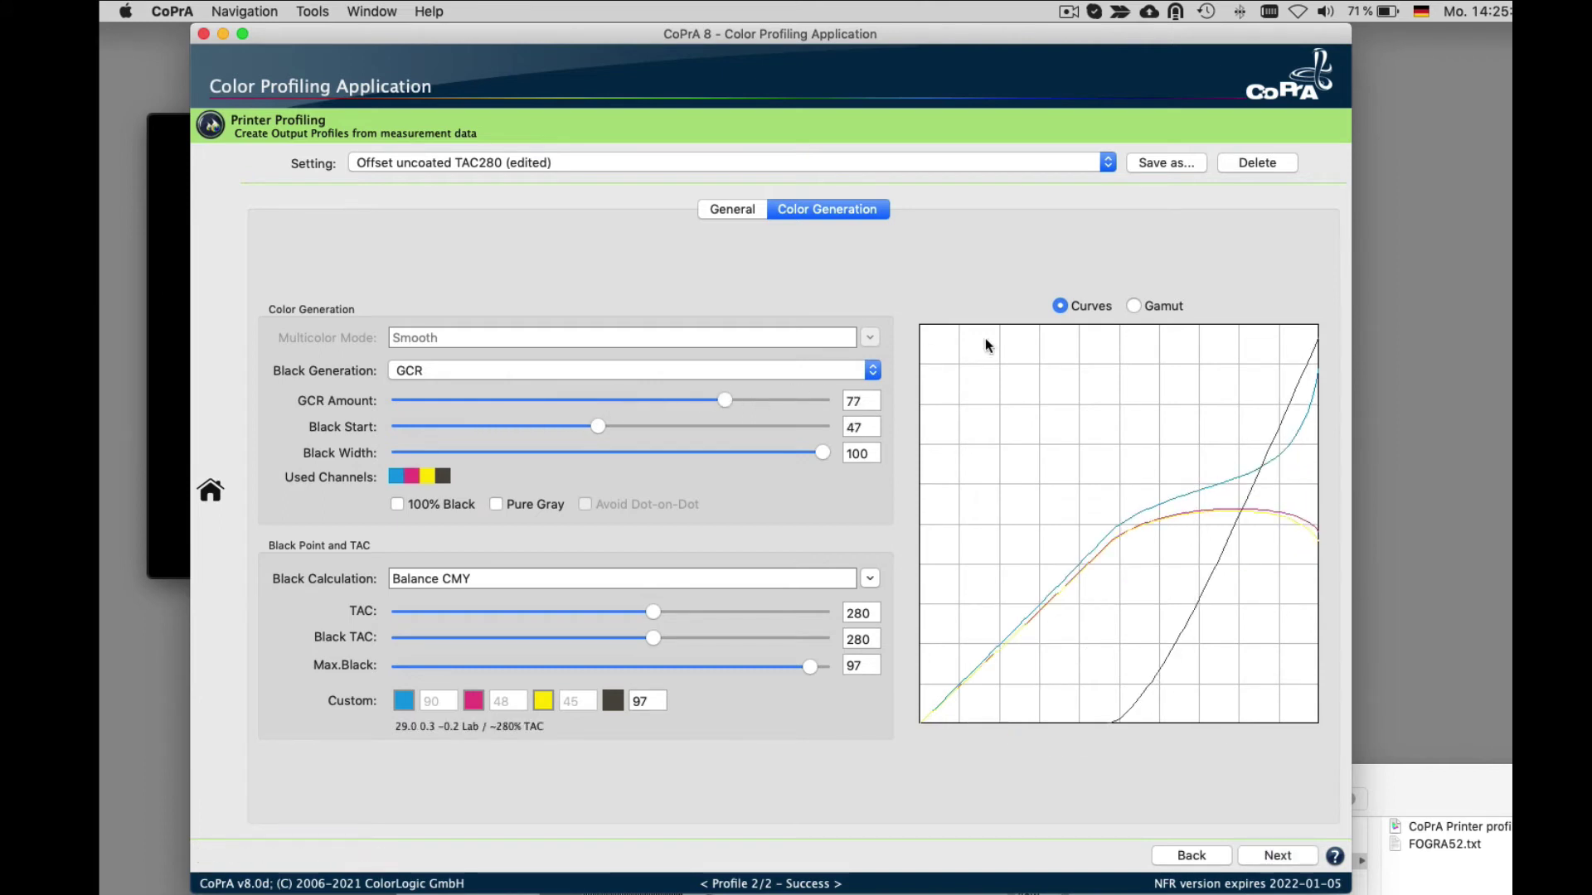
click(1132, 307)
drag(1170, 448, 1116, 532)
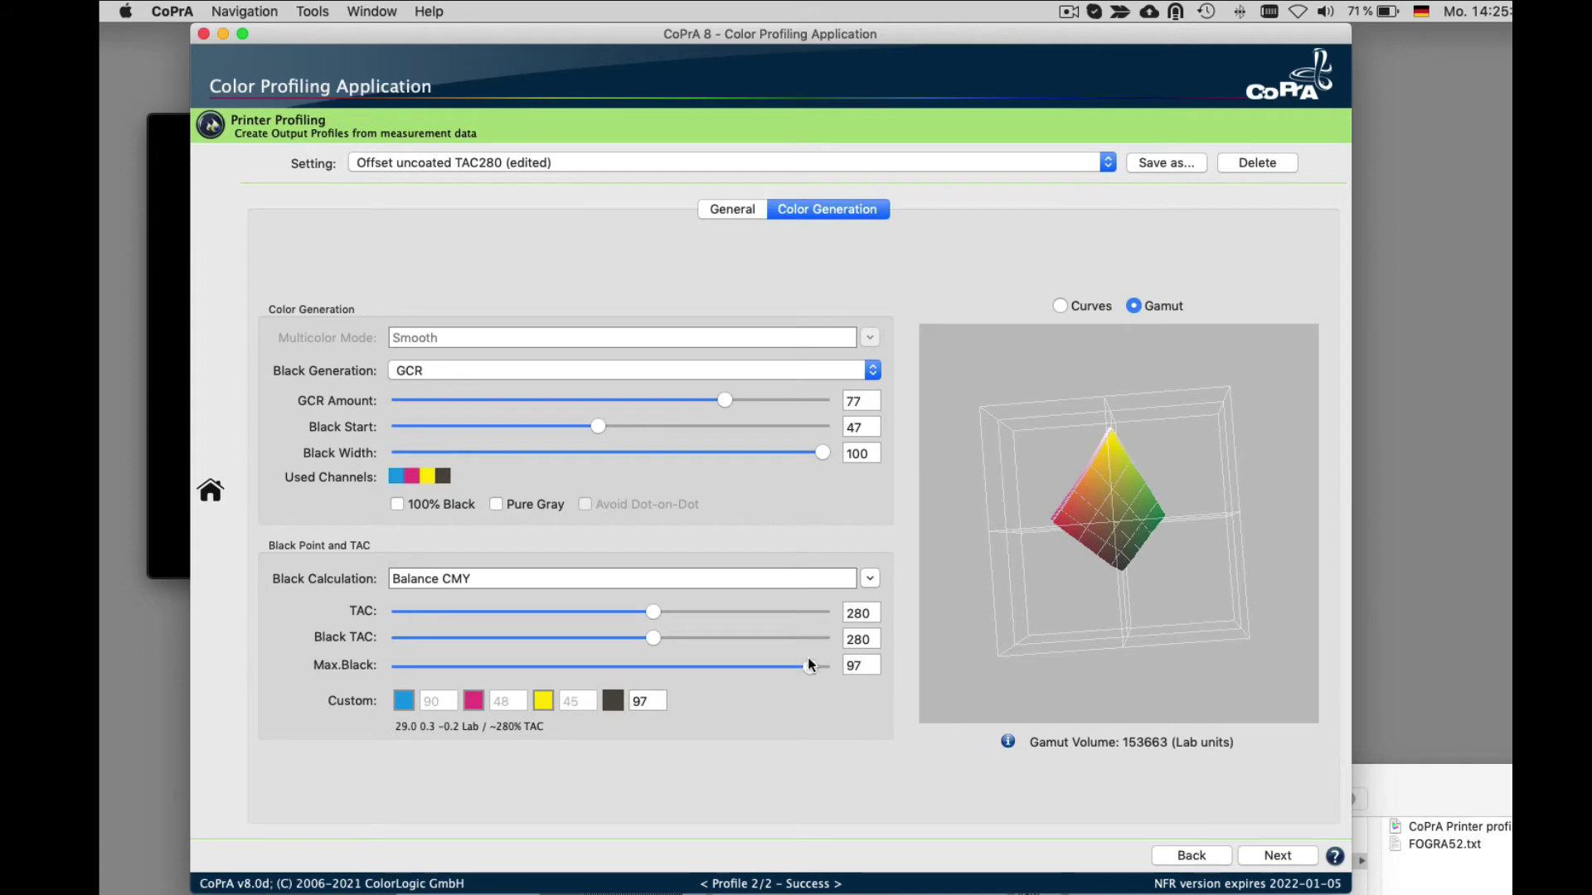
drag(809, 666, 360, 675)
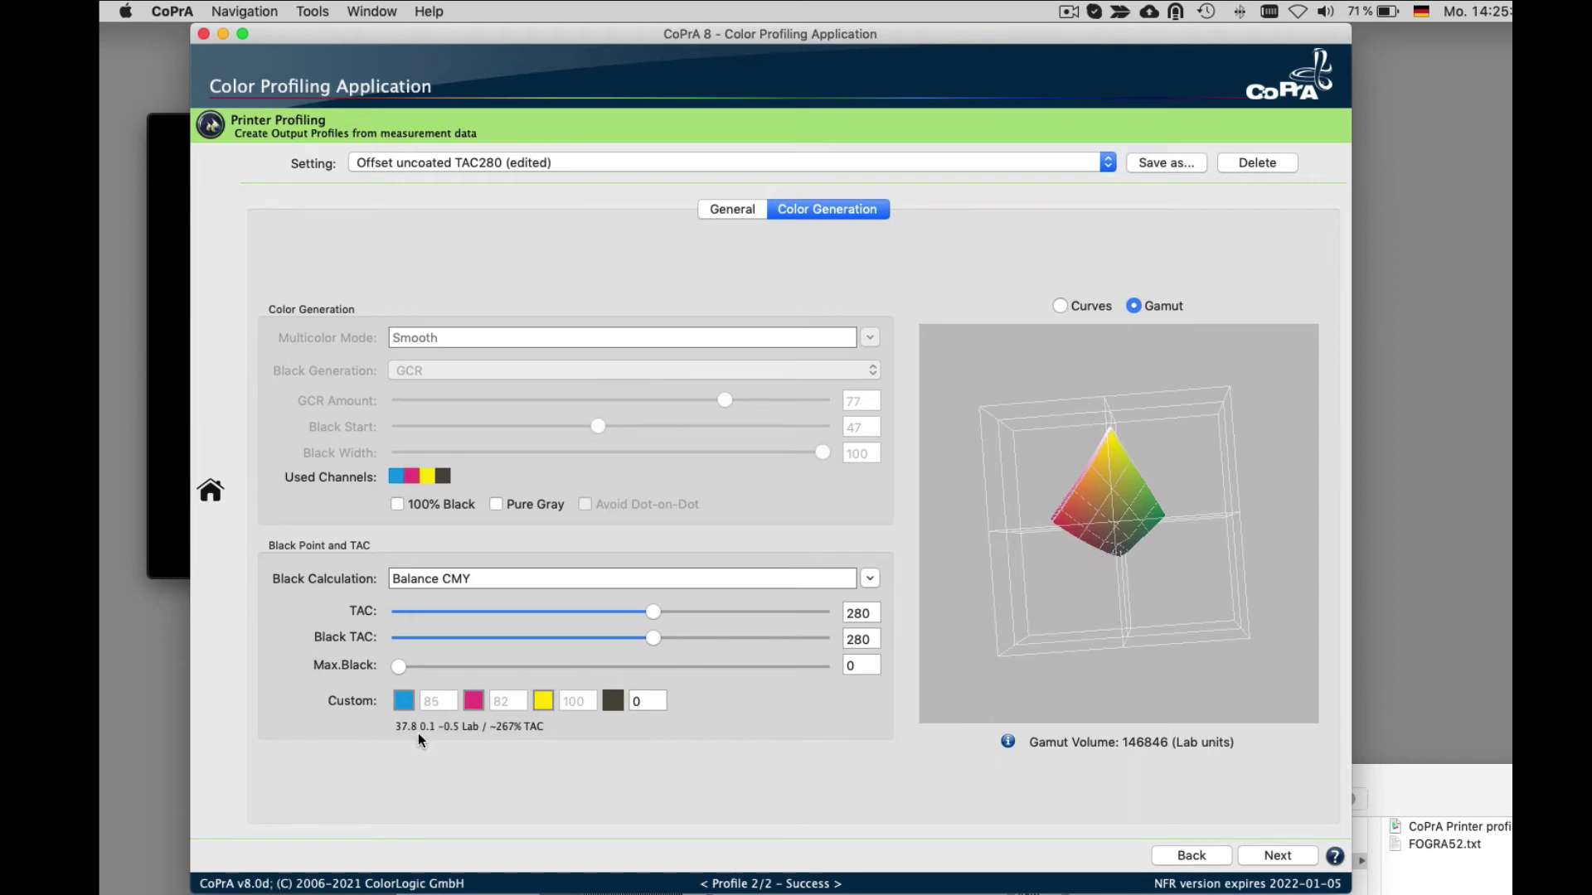
drag(396, 665, 869, 670)
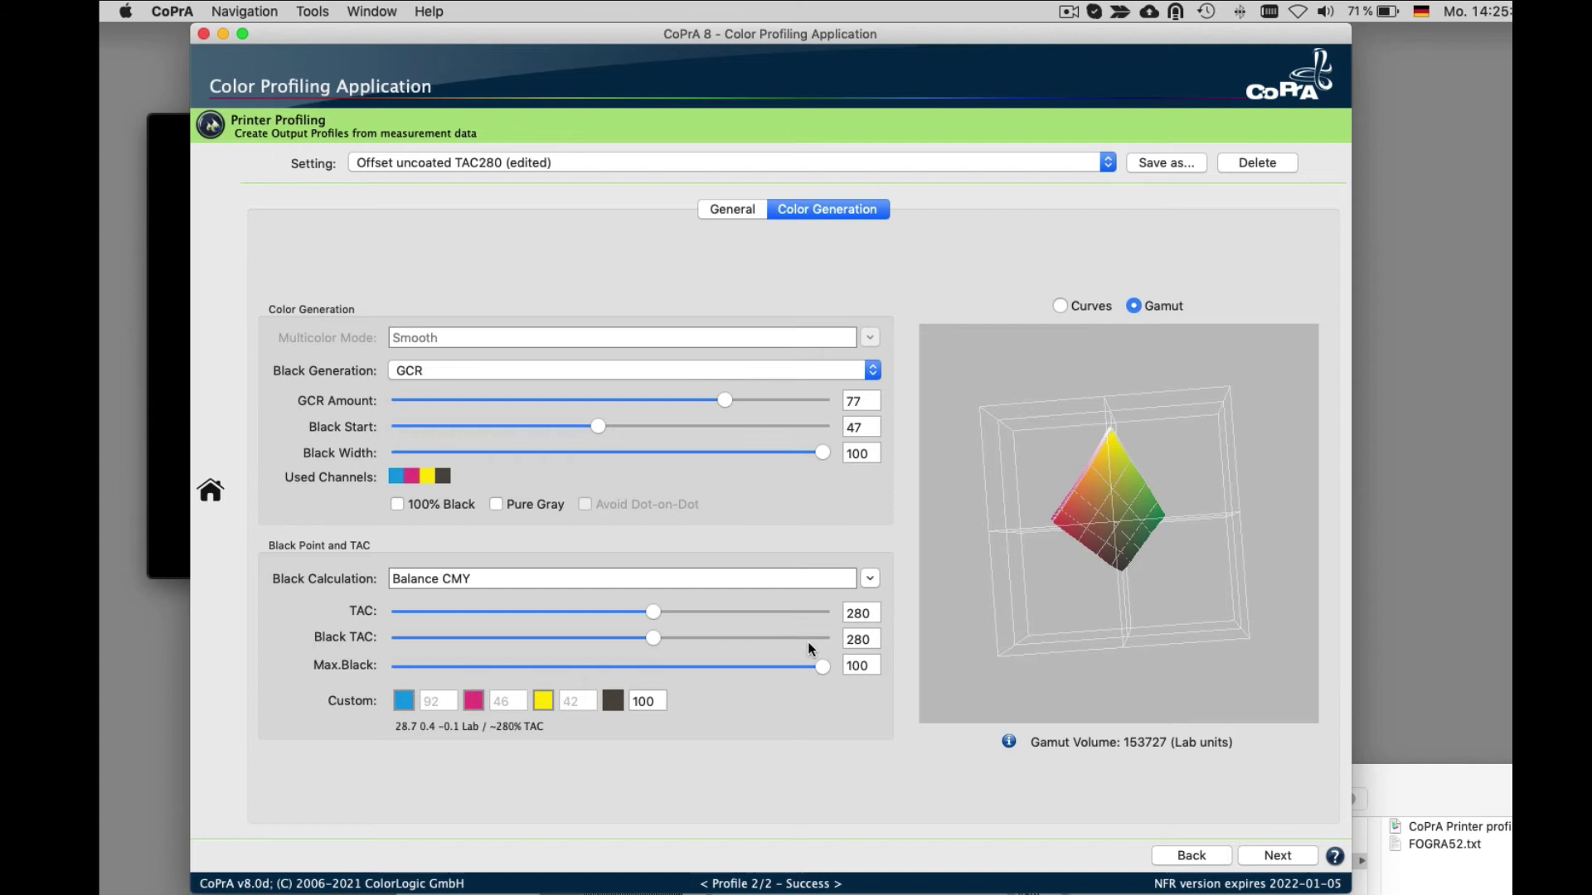
double_click(875, 639)
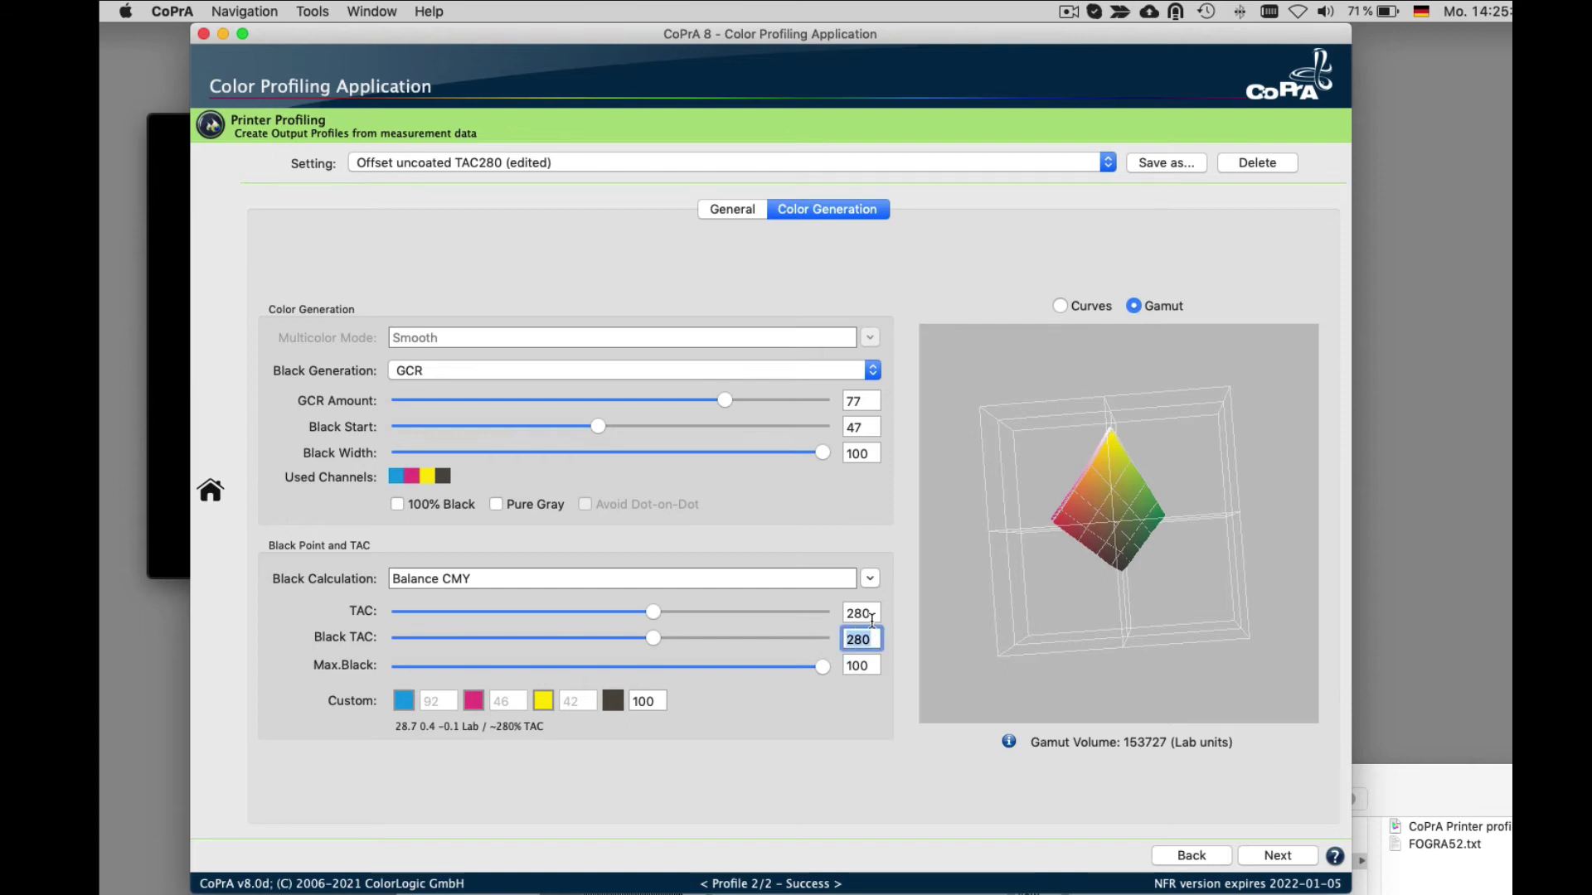
text(200)
key(Tab)
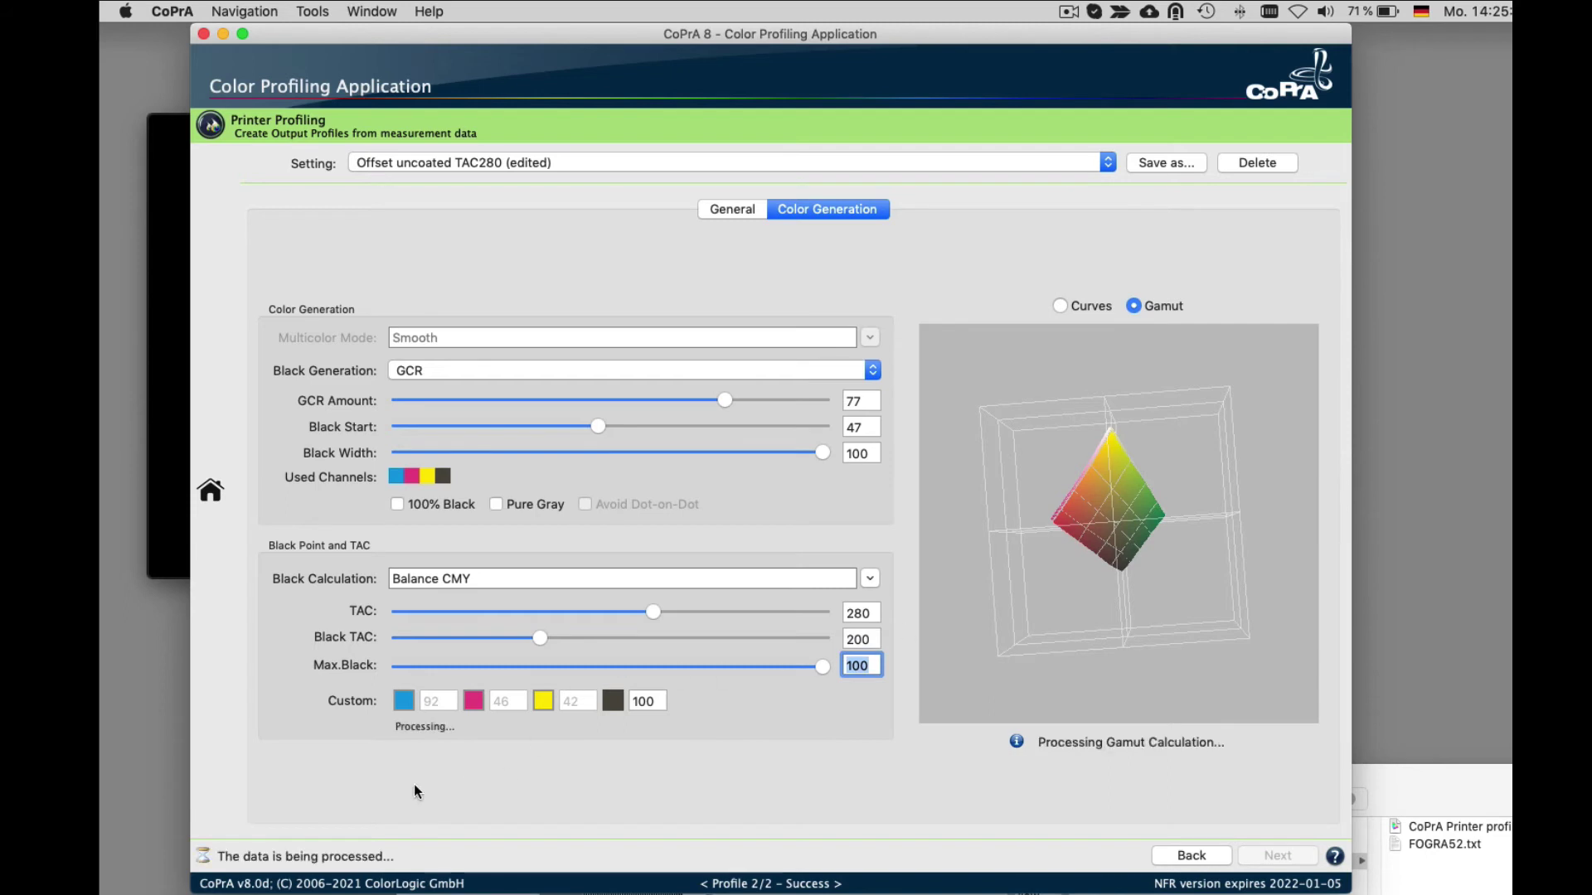
double_click(871, 637)
text(30)
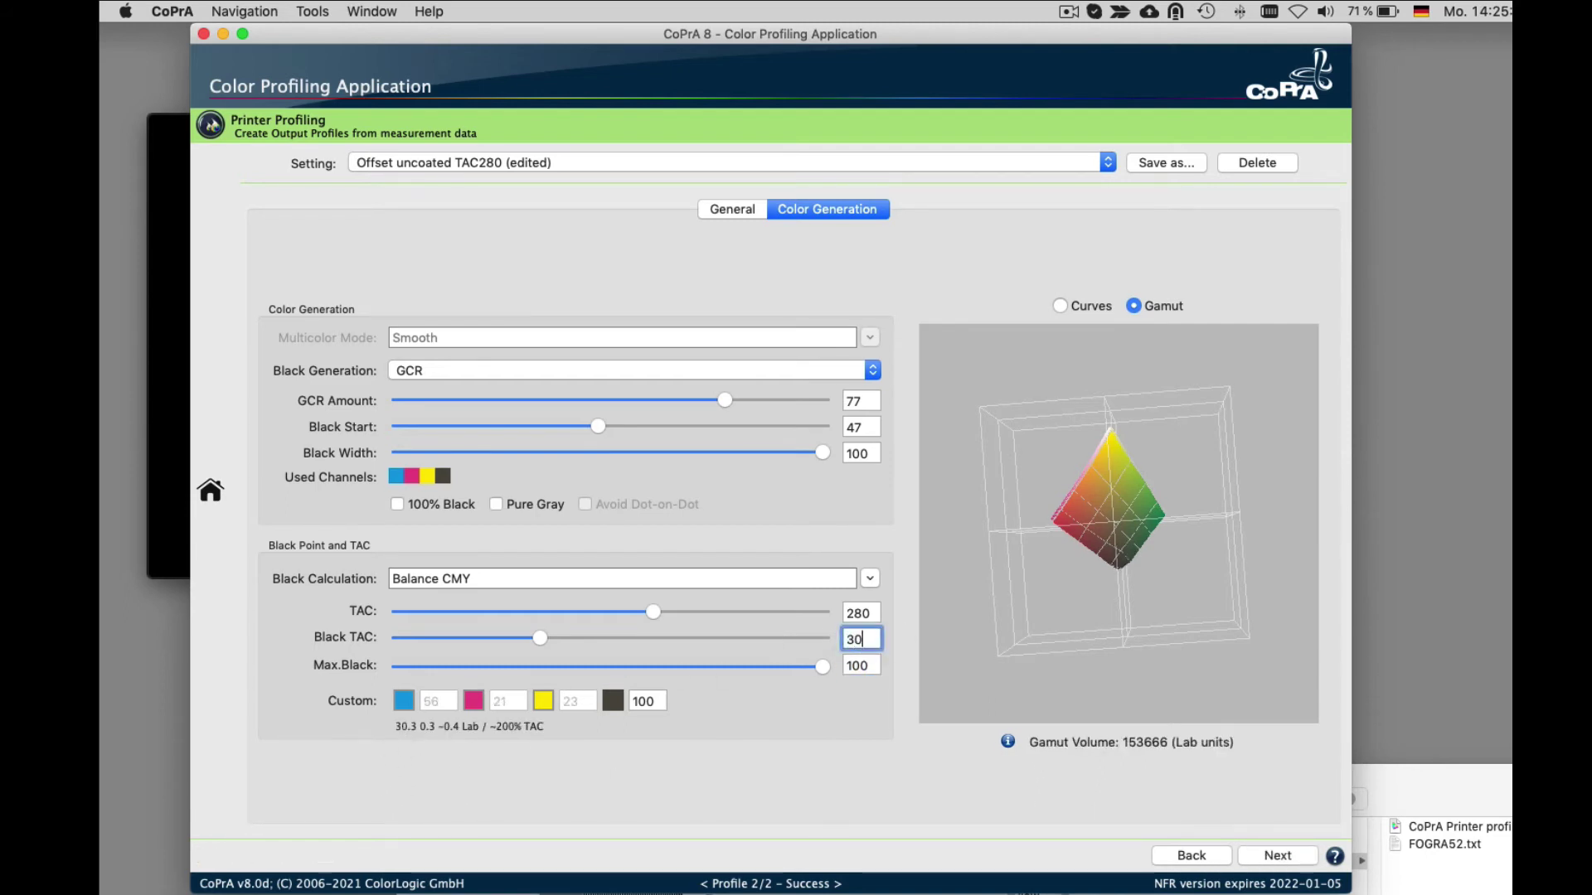
text(0)
key(Tab)
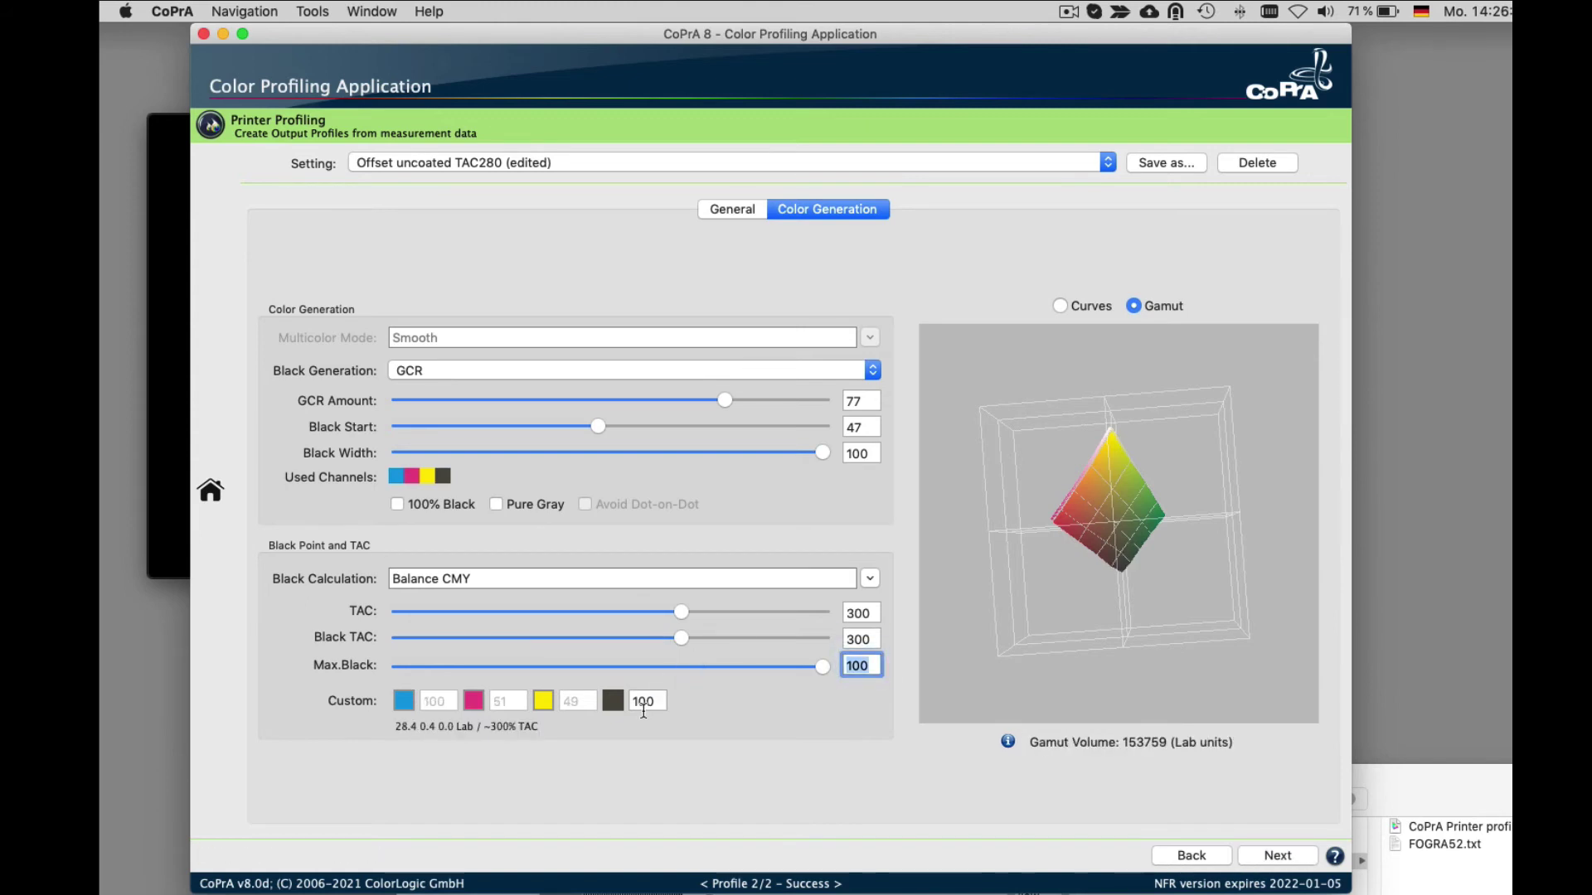
key(shift+Tab)
key(shift+Tab)
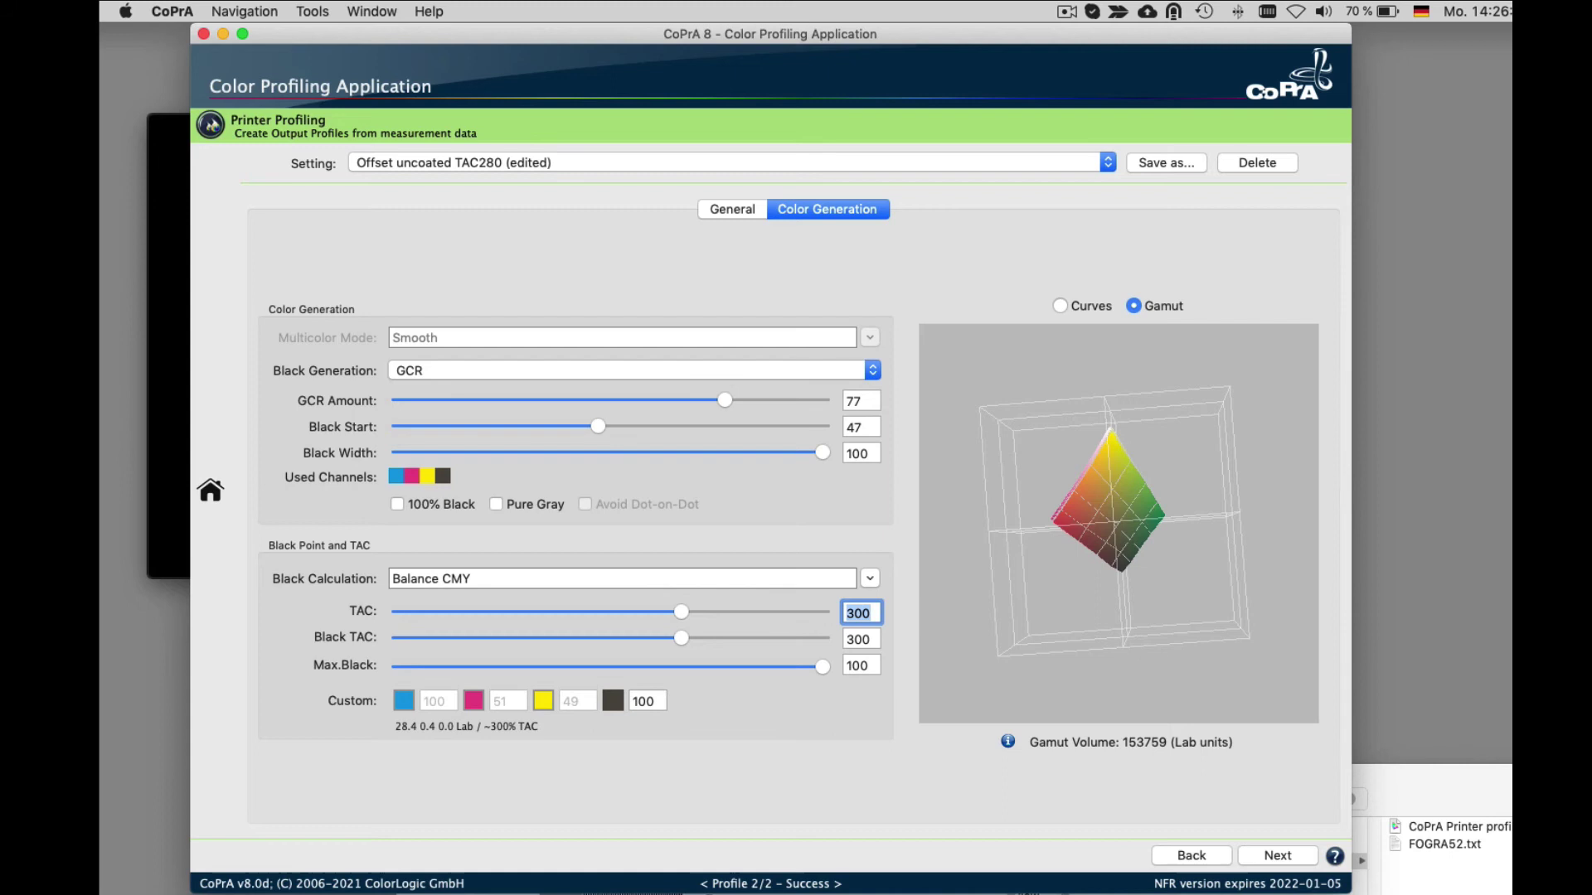
text(280)
key(Tab)
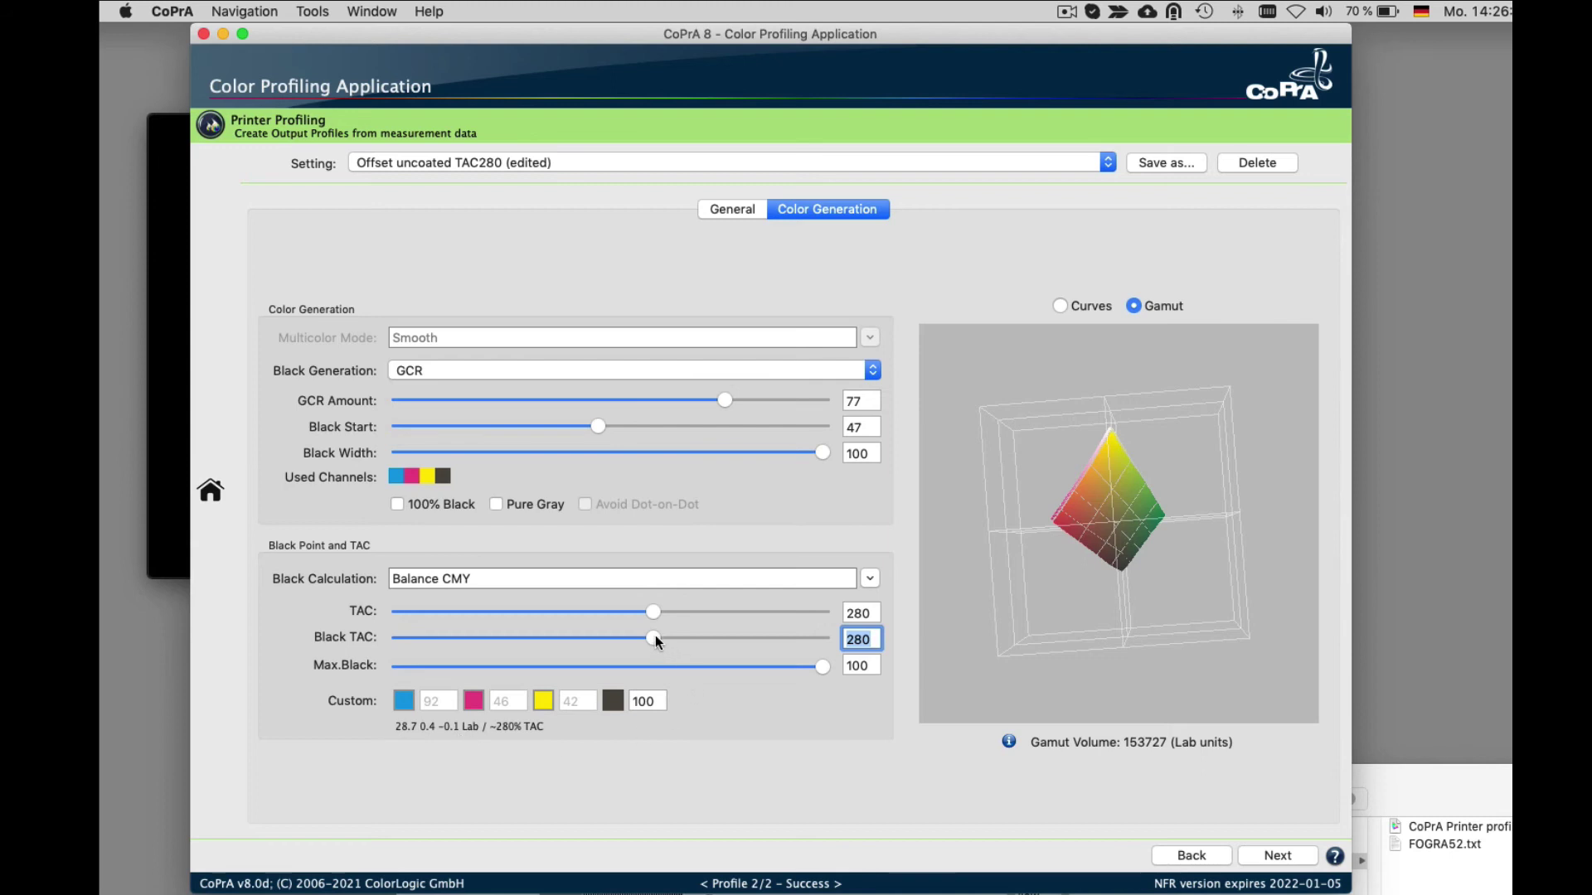
drag(653, 638, 753, 640)
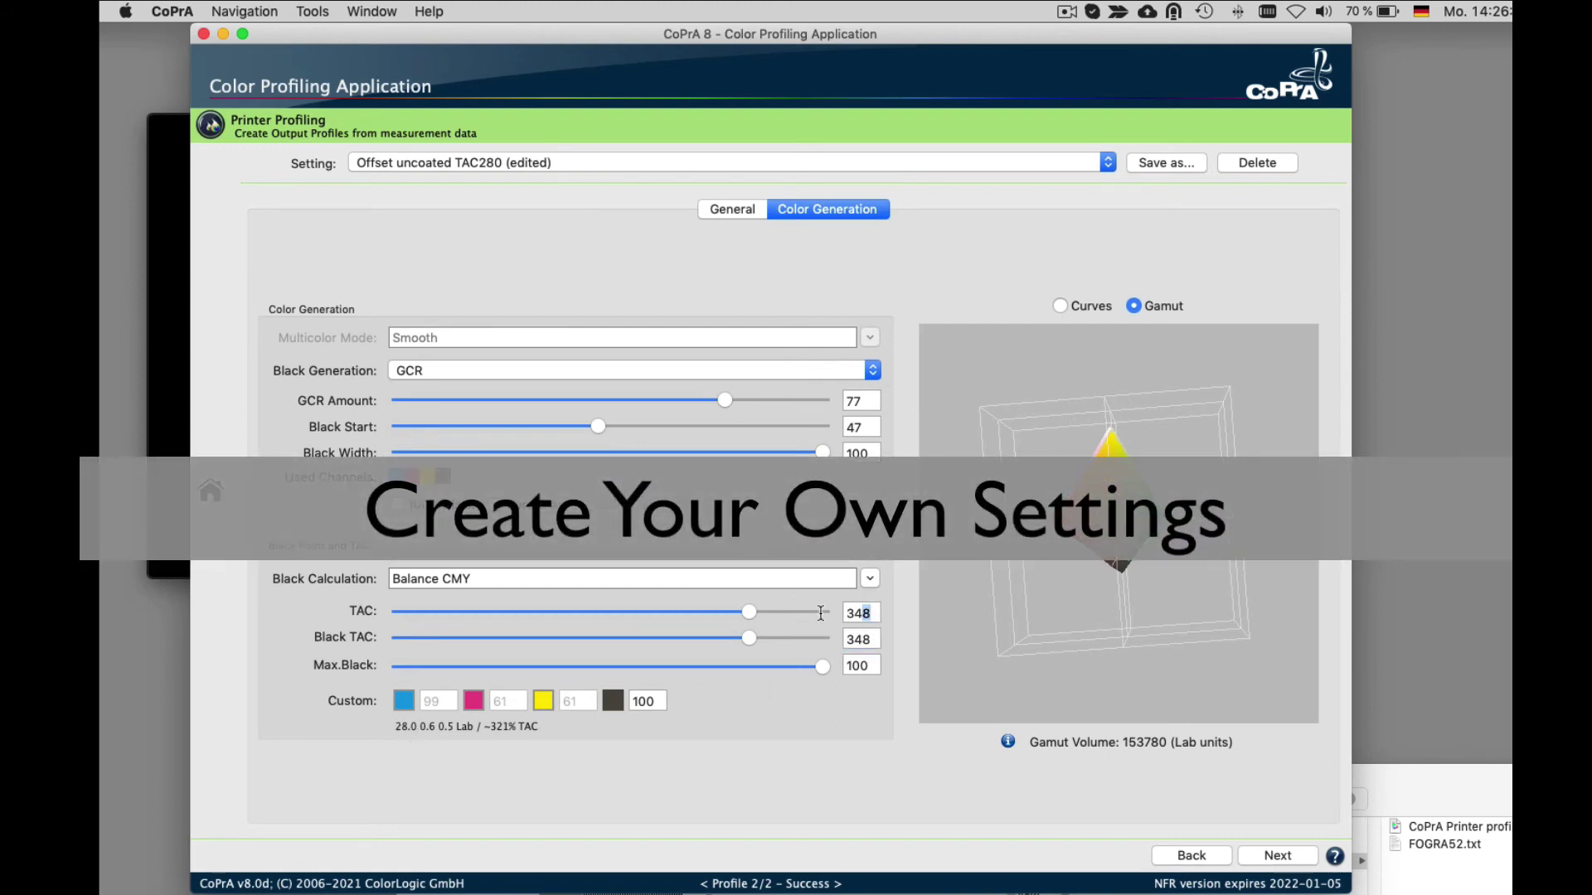
key(shift+Tab)
text(280)
key(Tab)
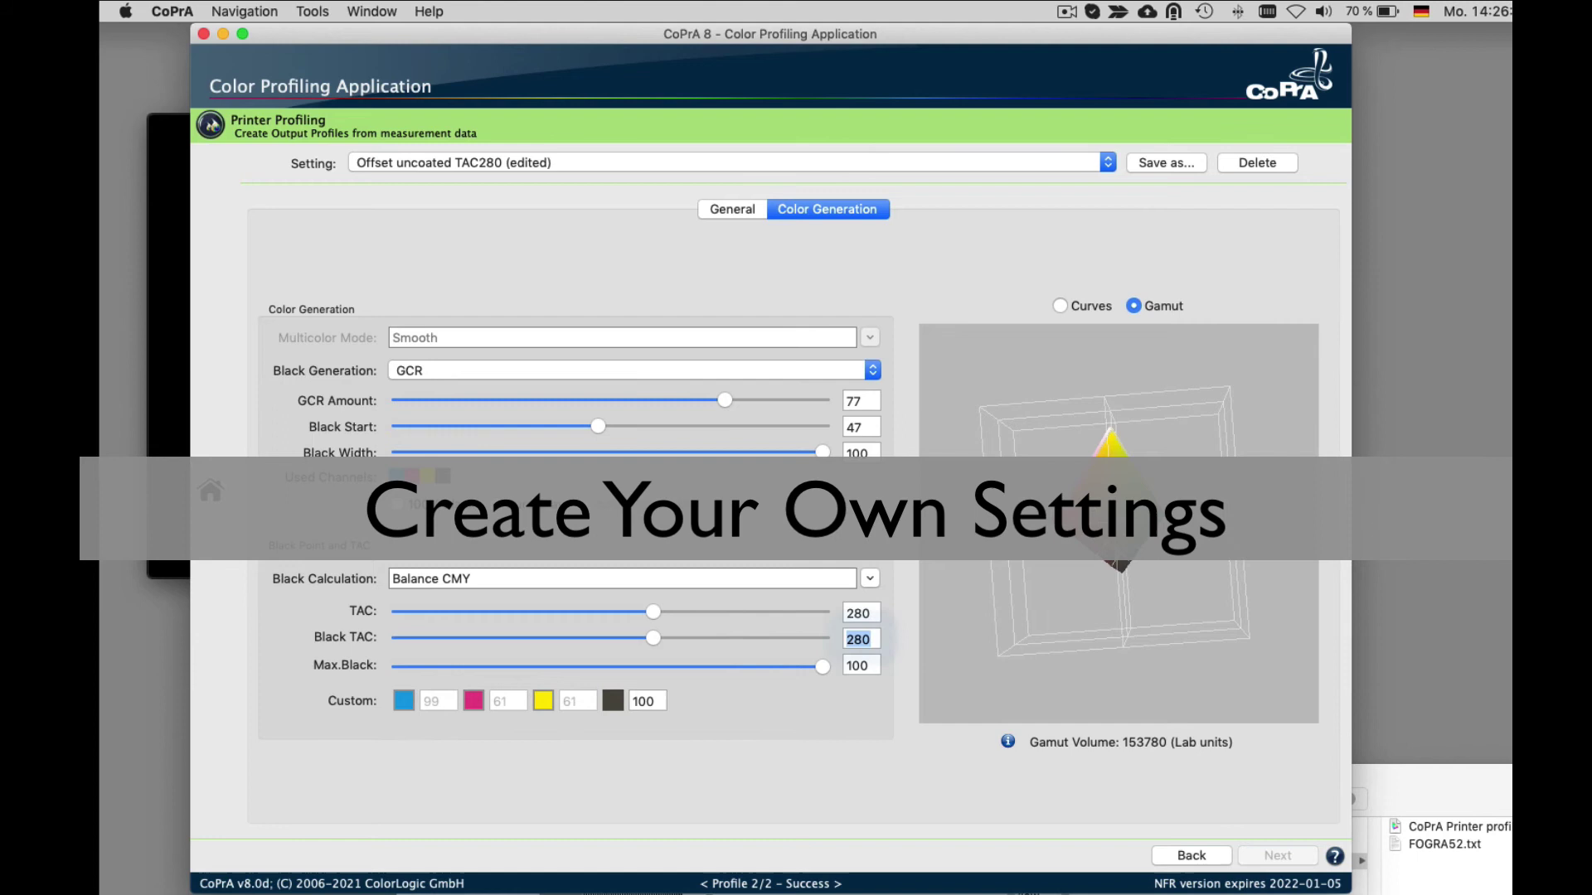
Save the setting as 'My Offset uncoated TAC280' and confirm it in the Setting list
click(1168, 160)
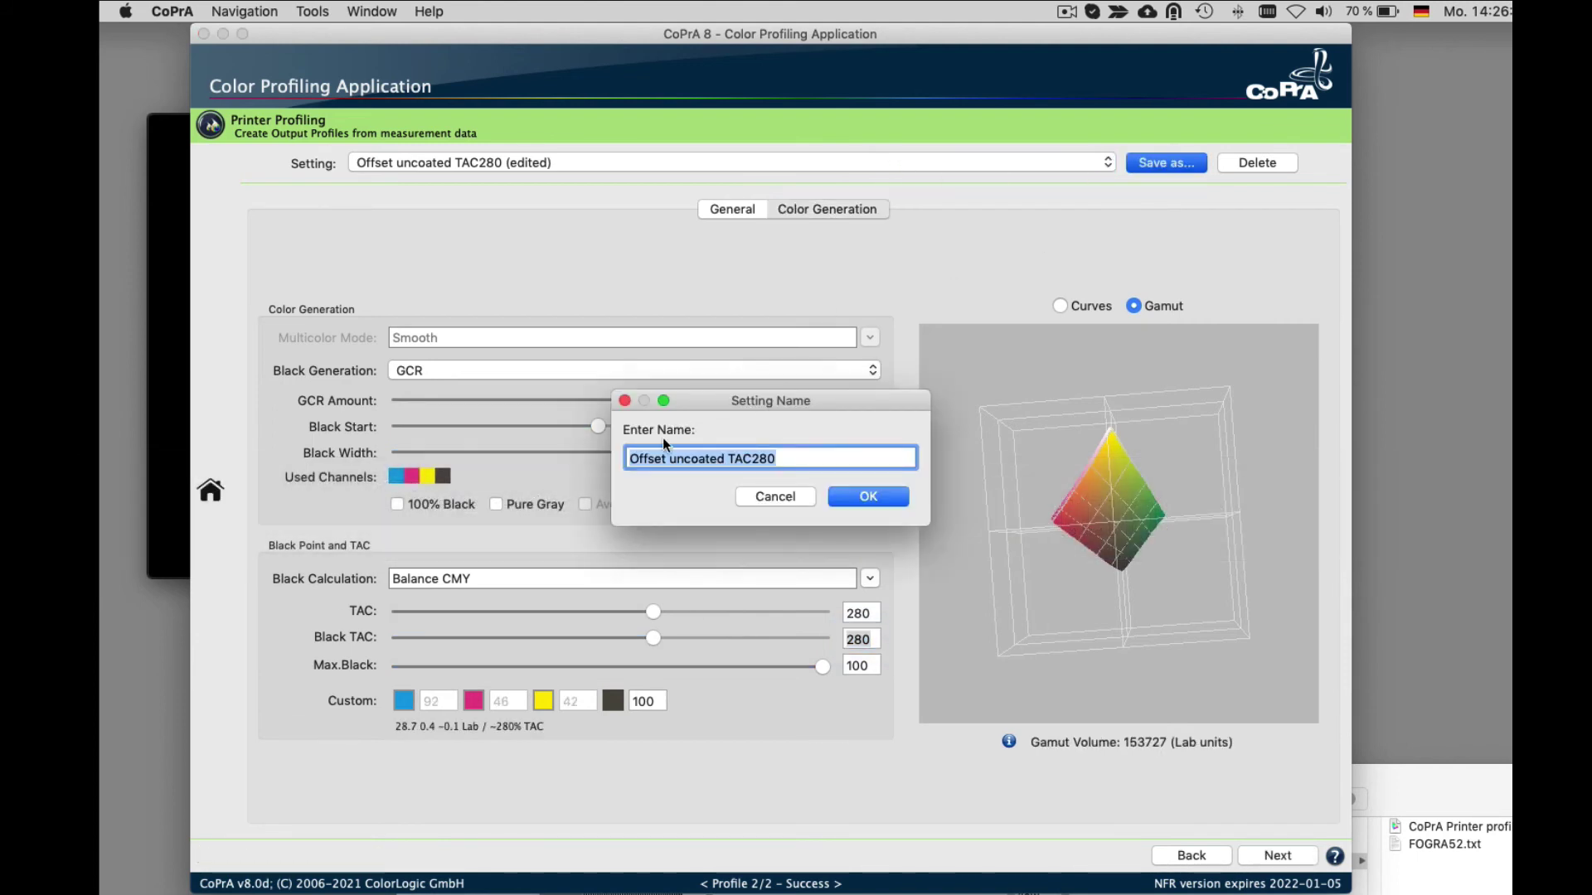
click(632, 459)
text(M)
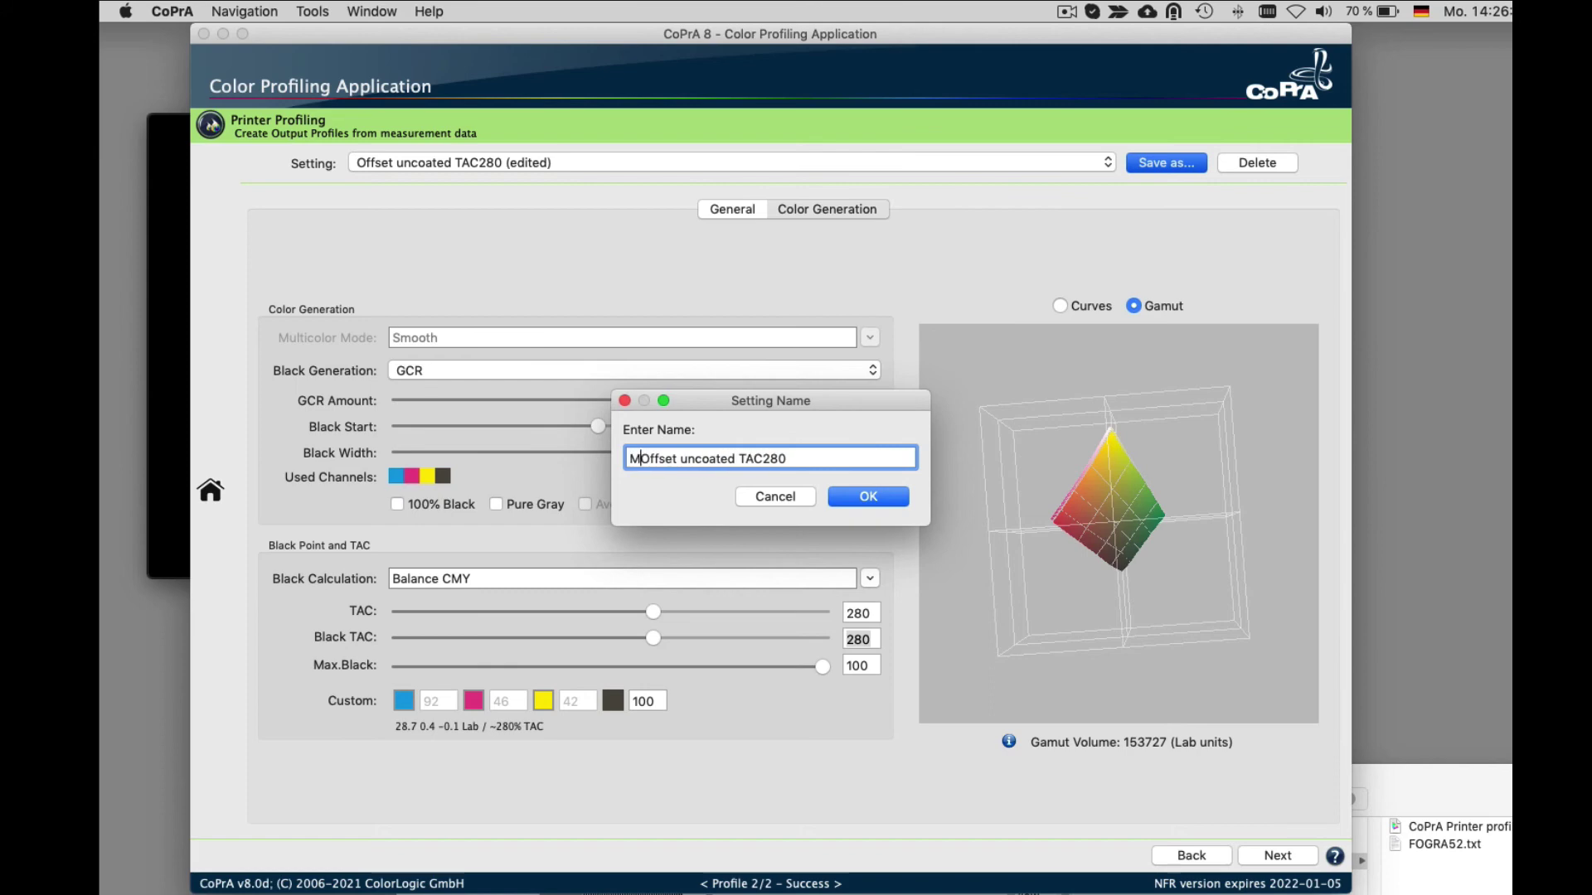
text(y)
click(880, 492)
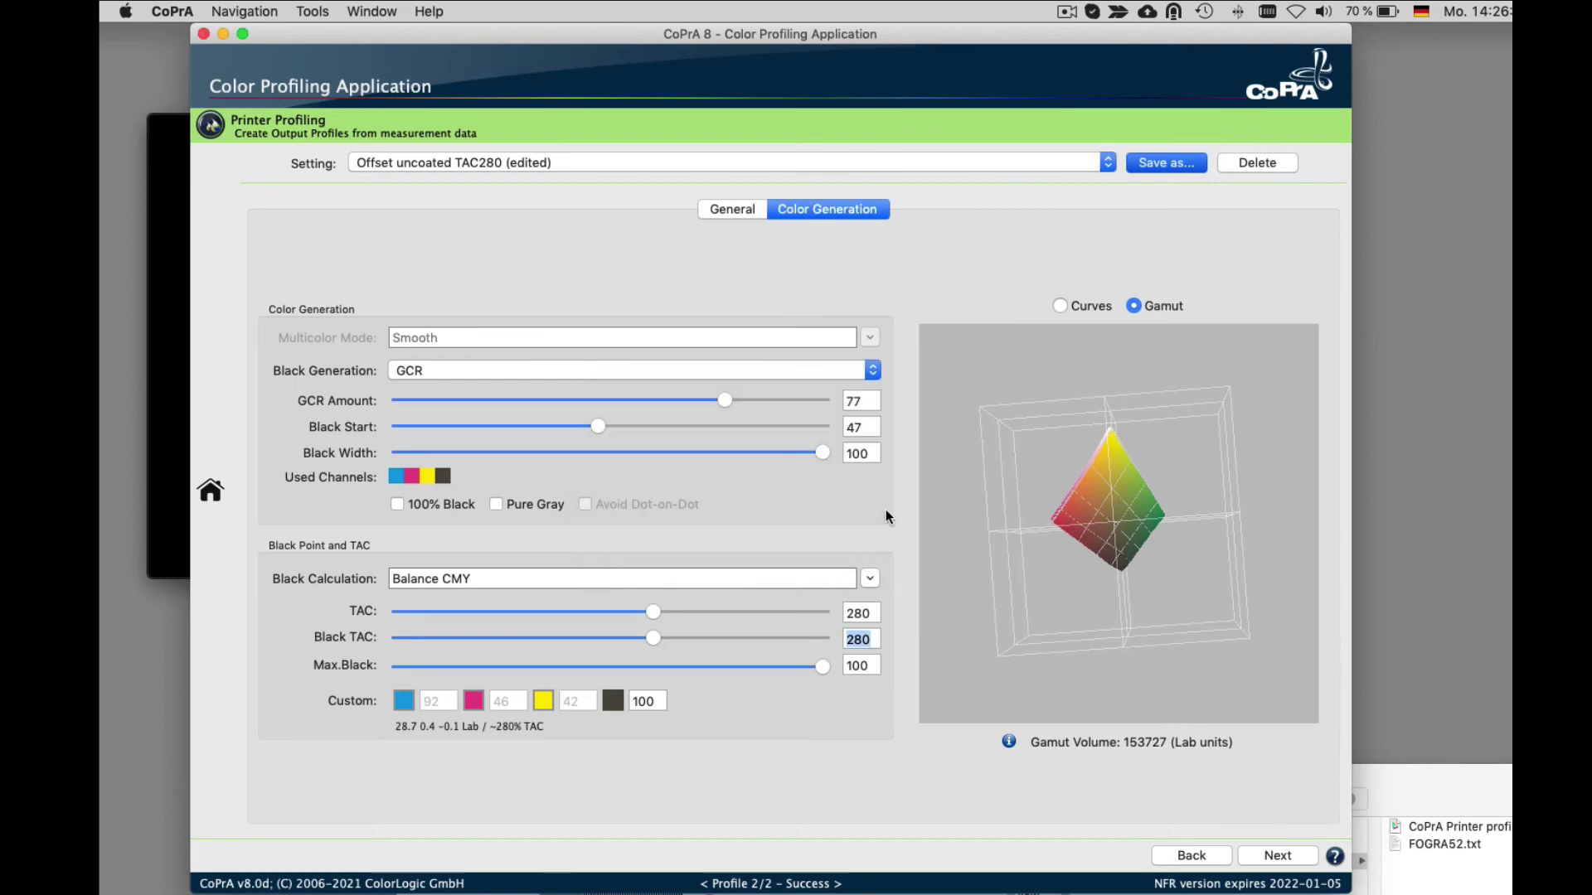
click(513, 162)
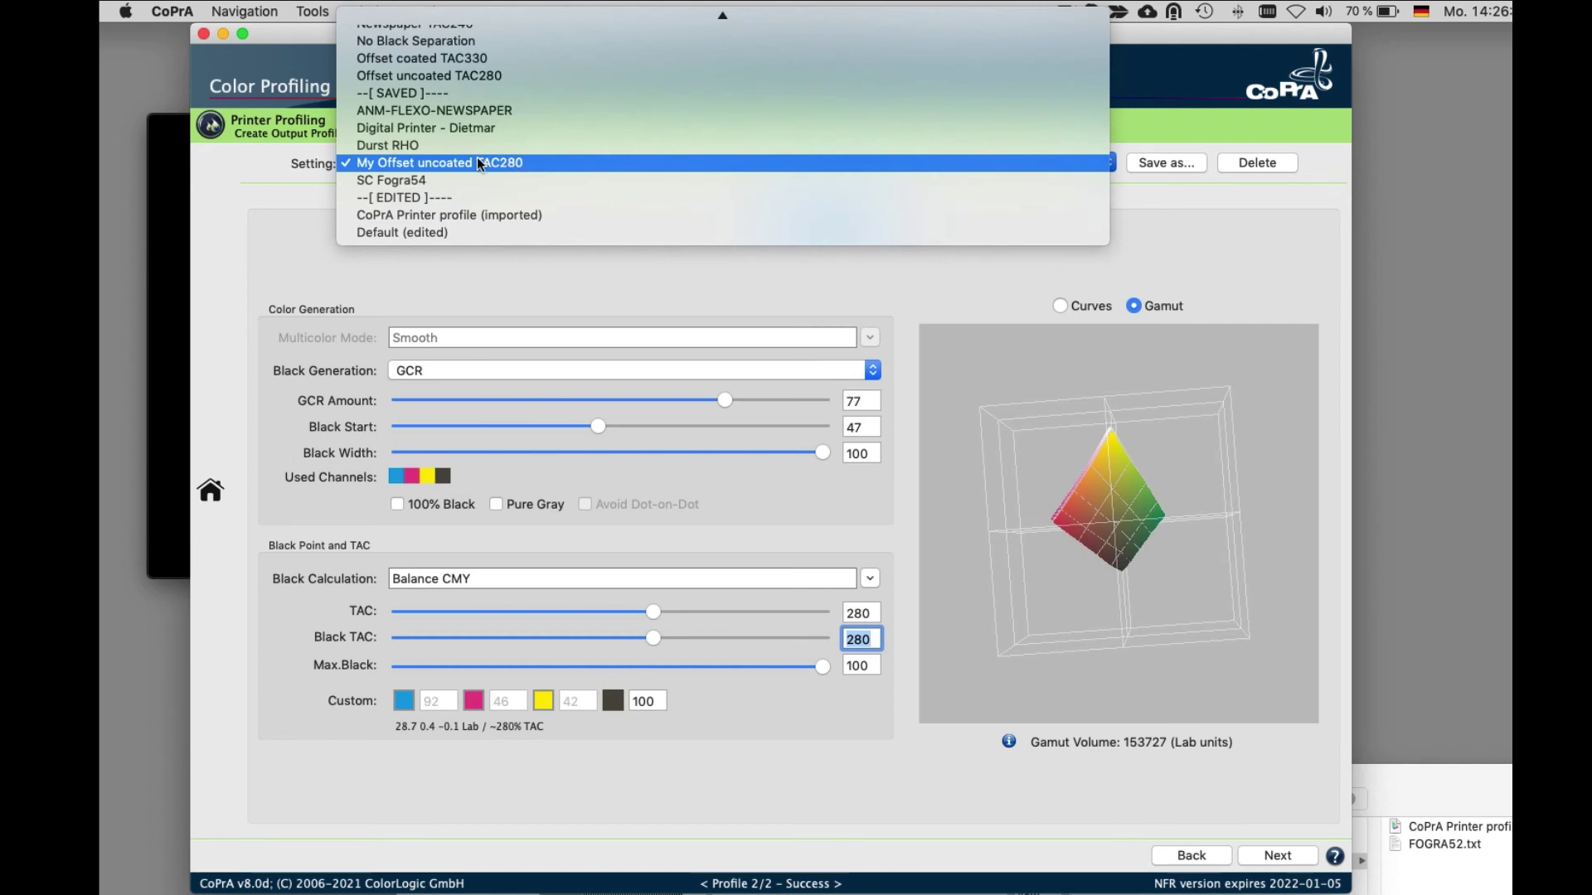
scroll(425, 214, up, 5)
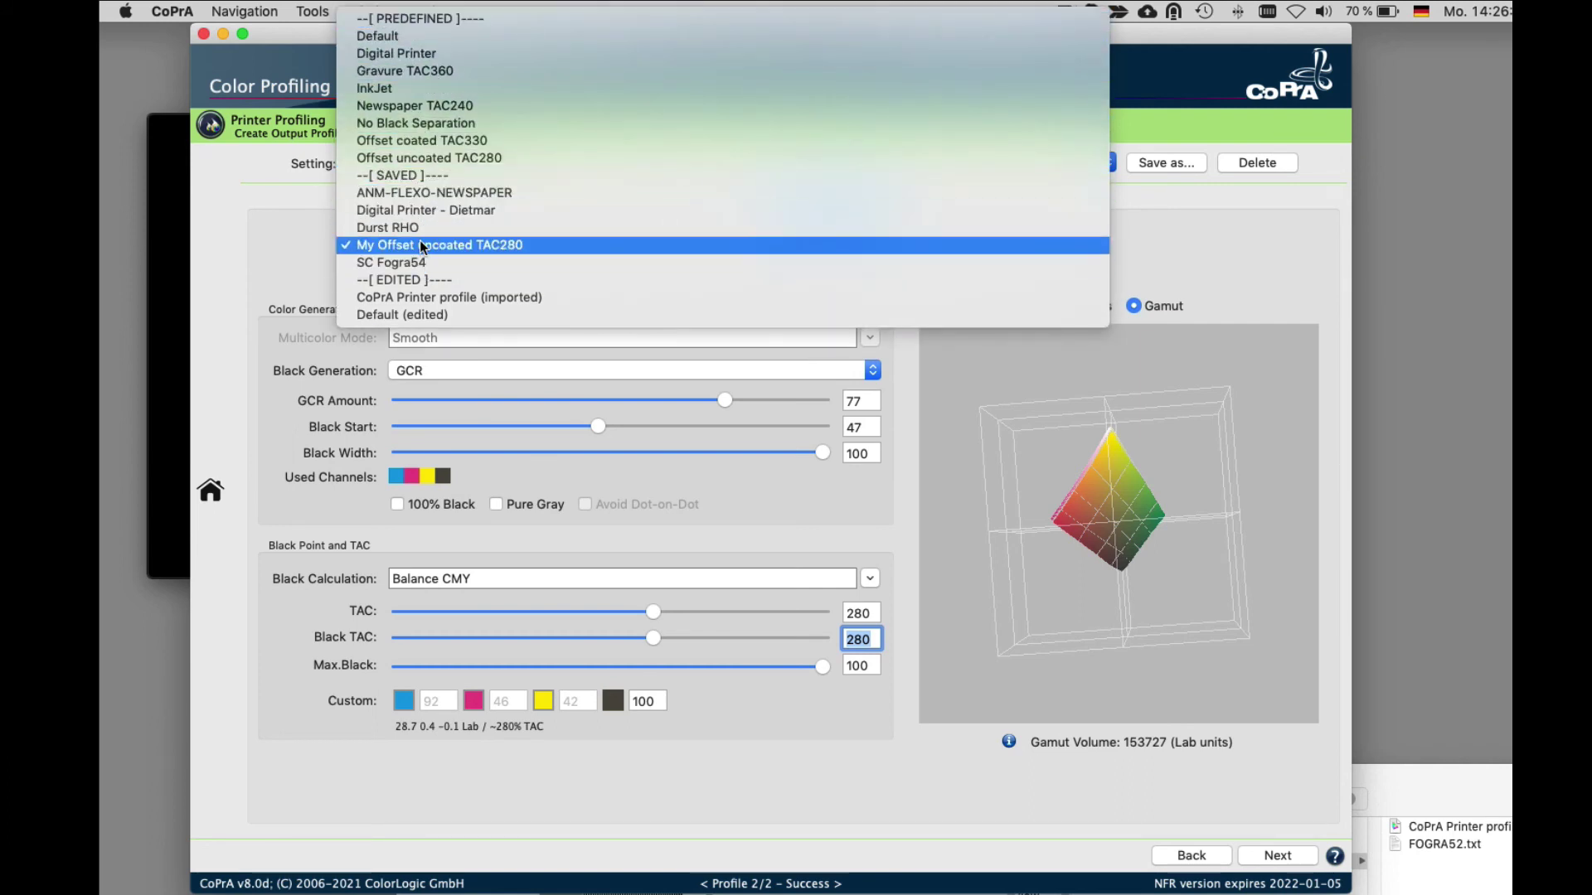
click(1233, 238)
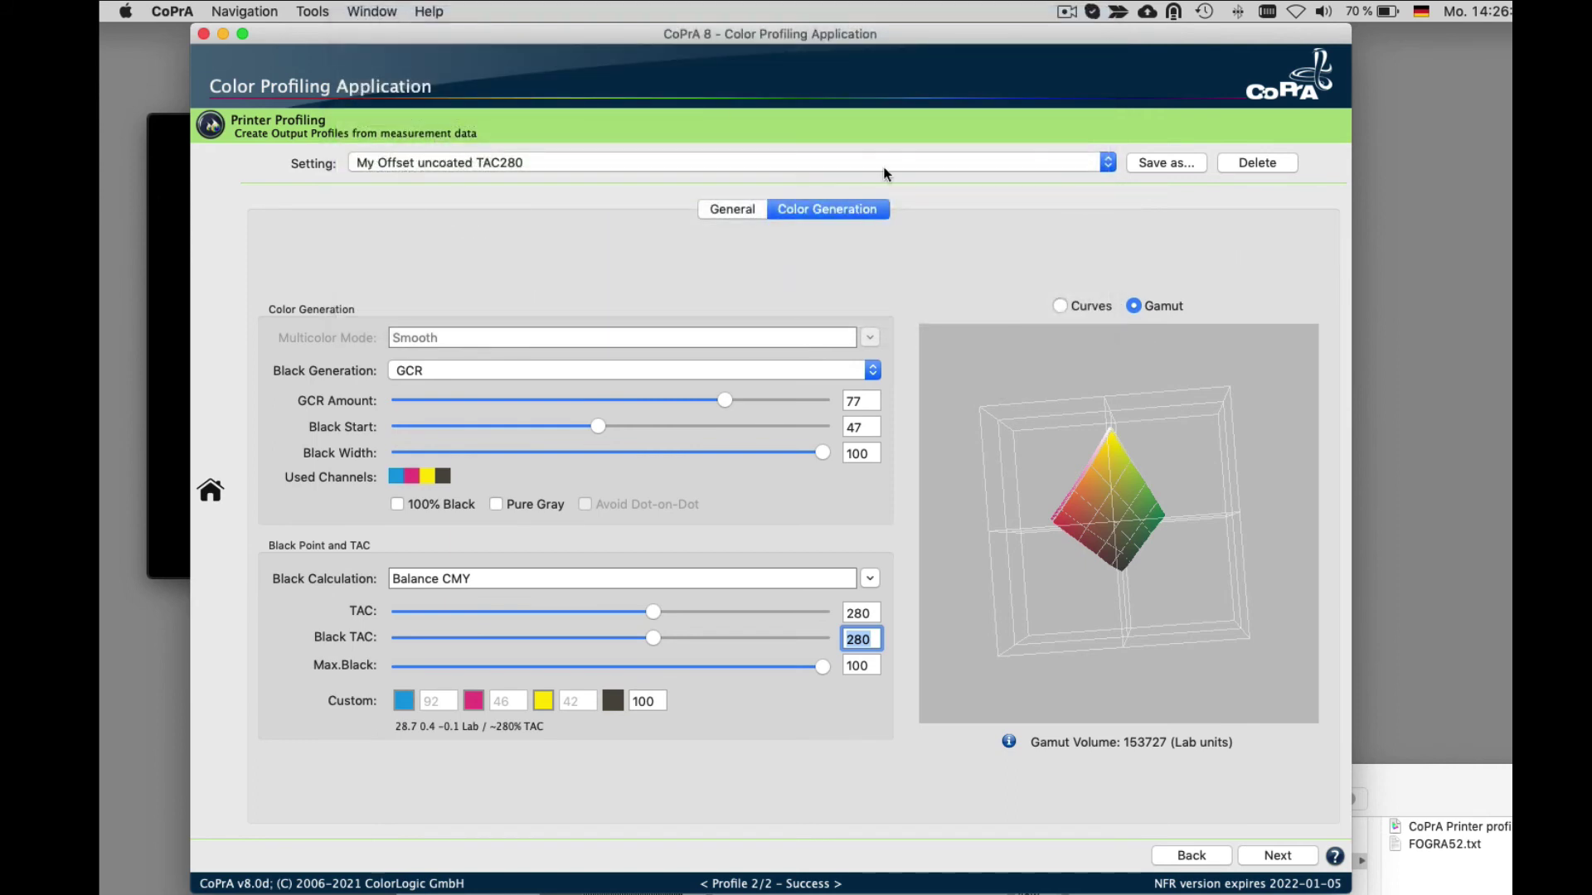
Export the current setting to a .prcfg file
click(323, 9)
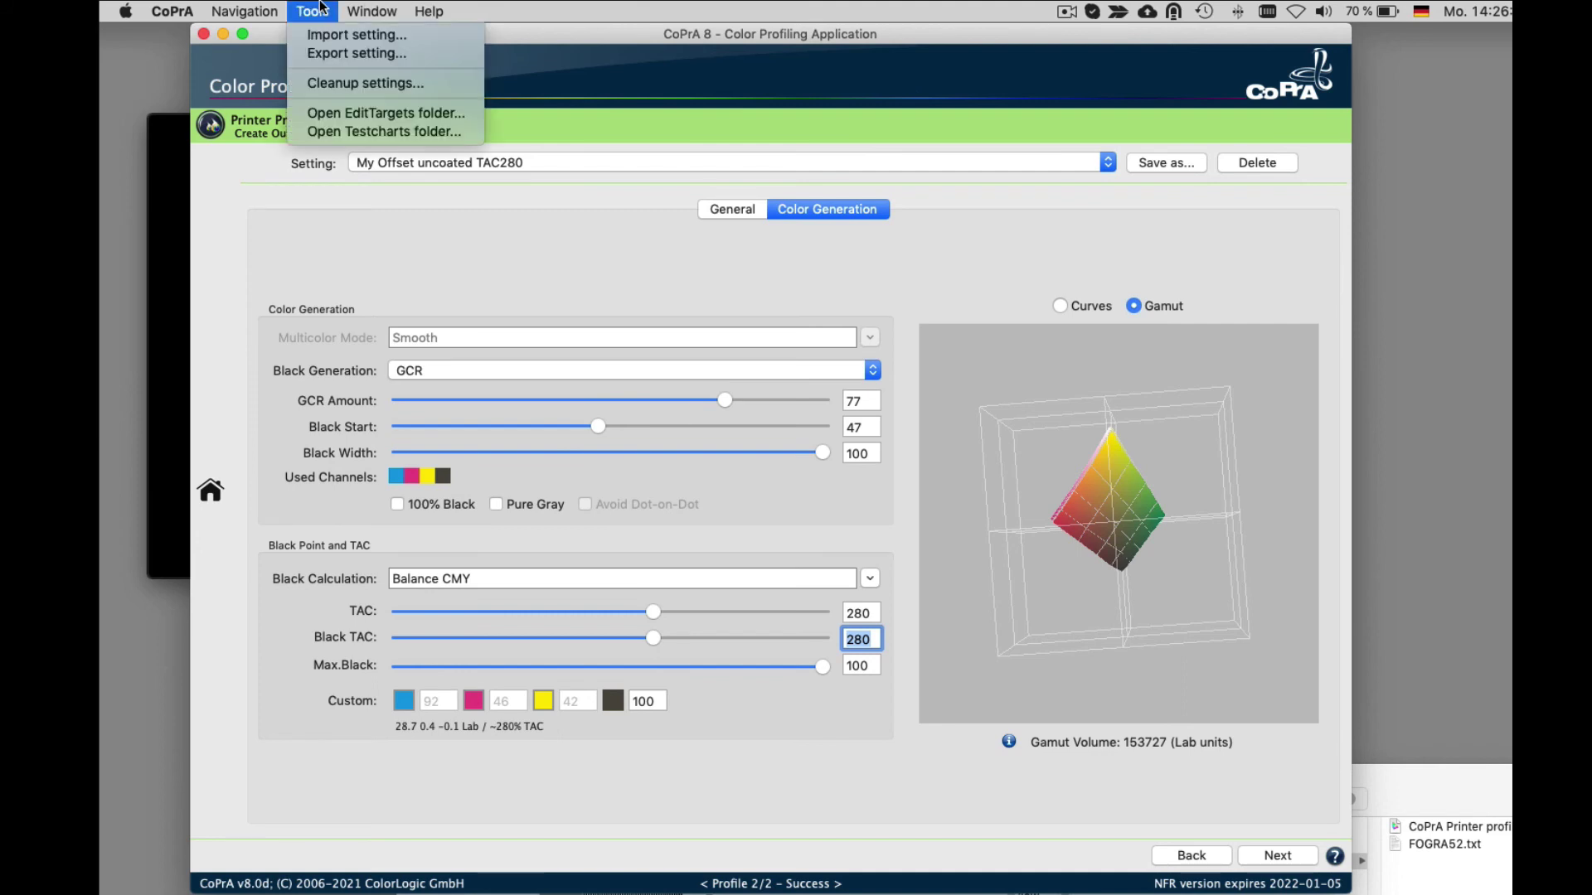
click(330, 55)
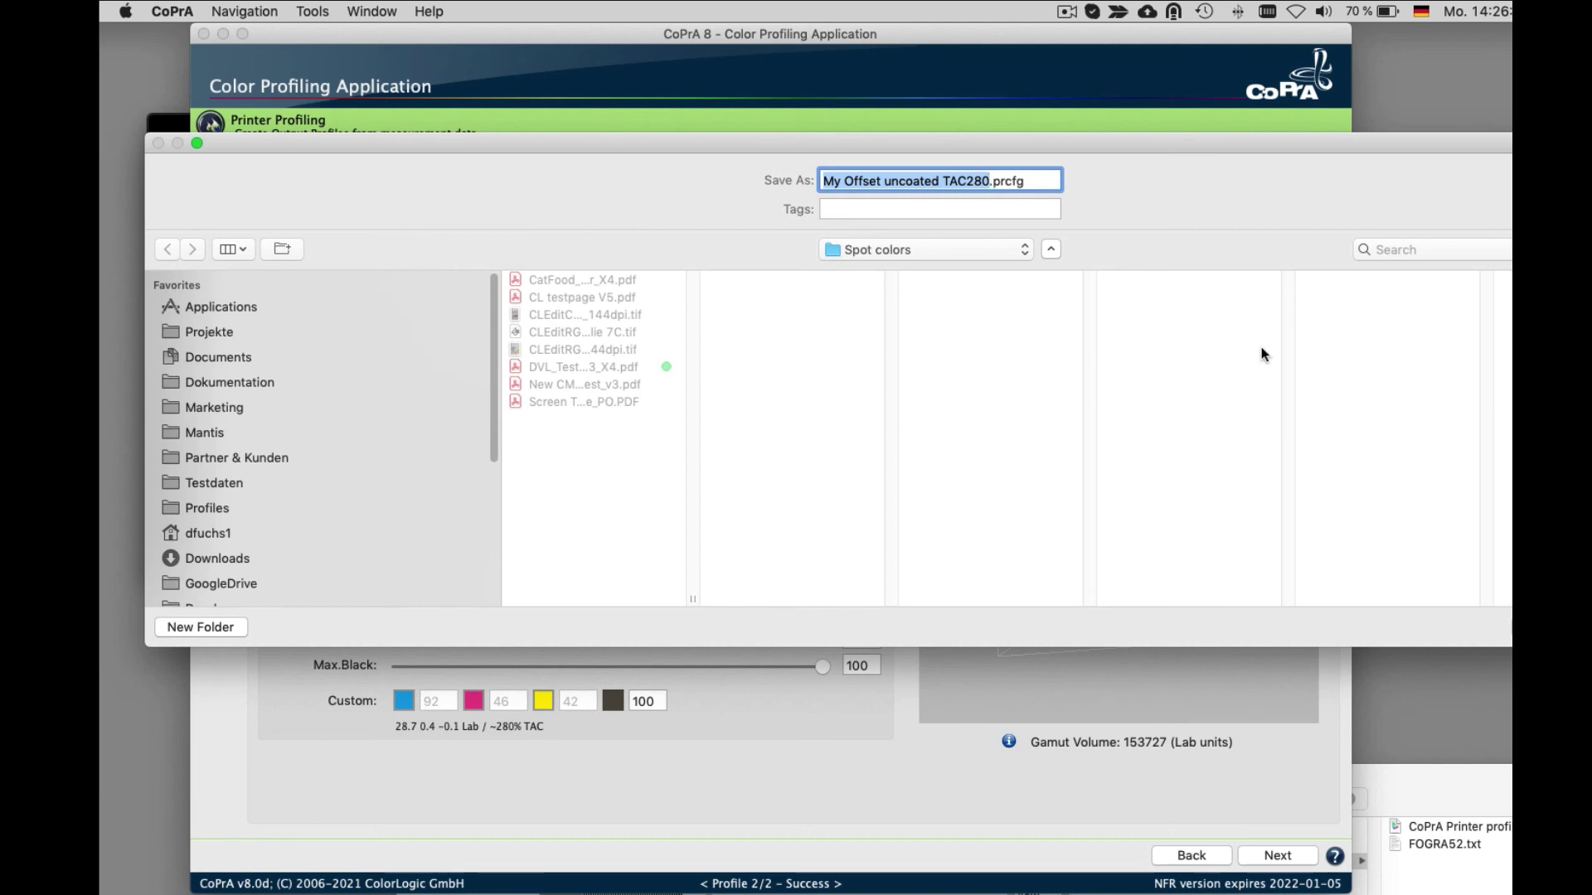
key(Return)
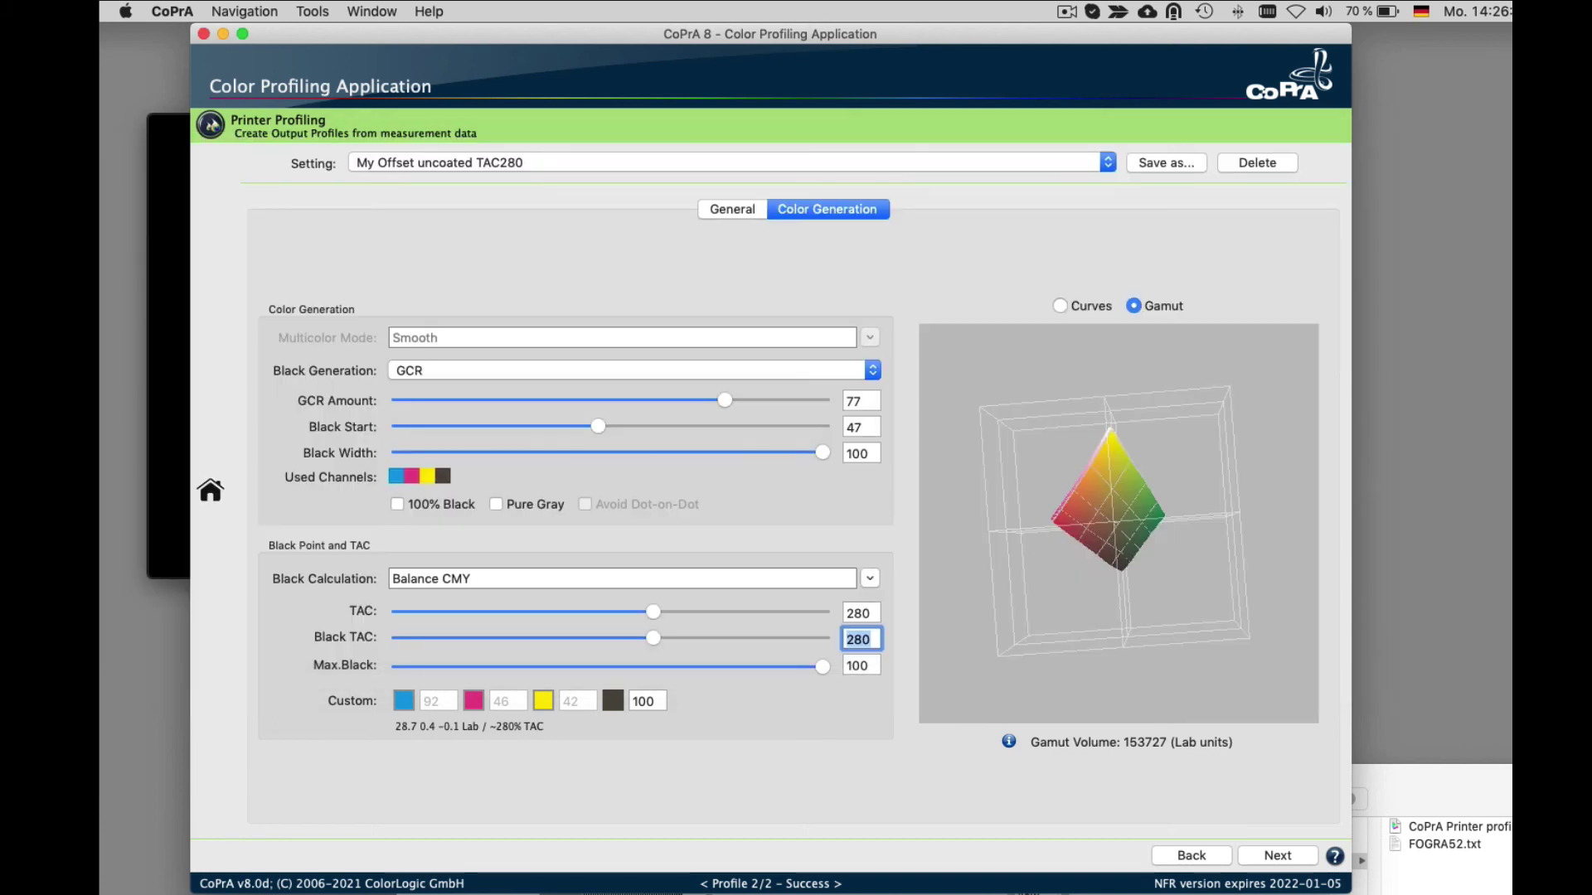
Import the settings from CoPrA Printer profile.icc and view its General options
click(1436, 827)
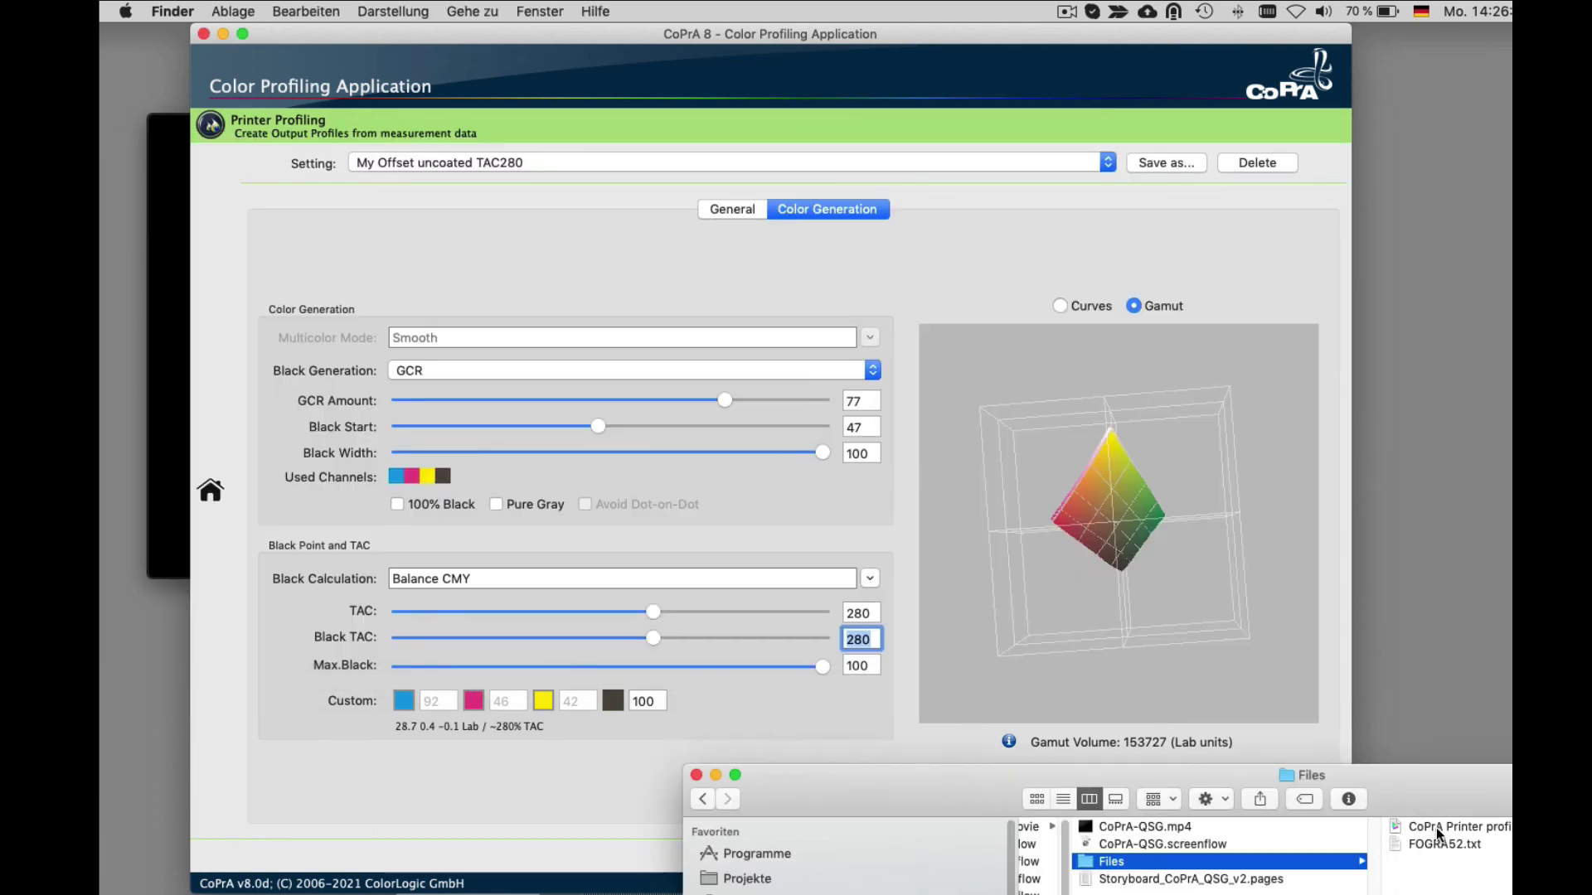
drag(1438, 826, 475, 167)
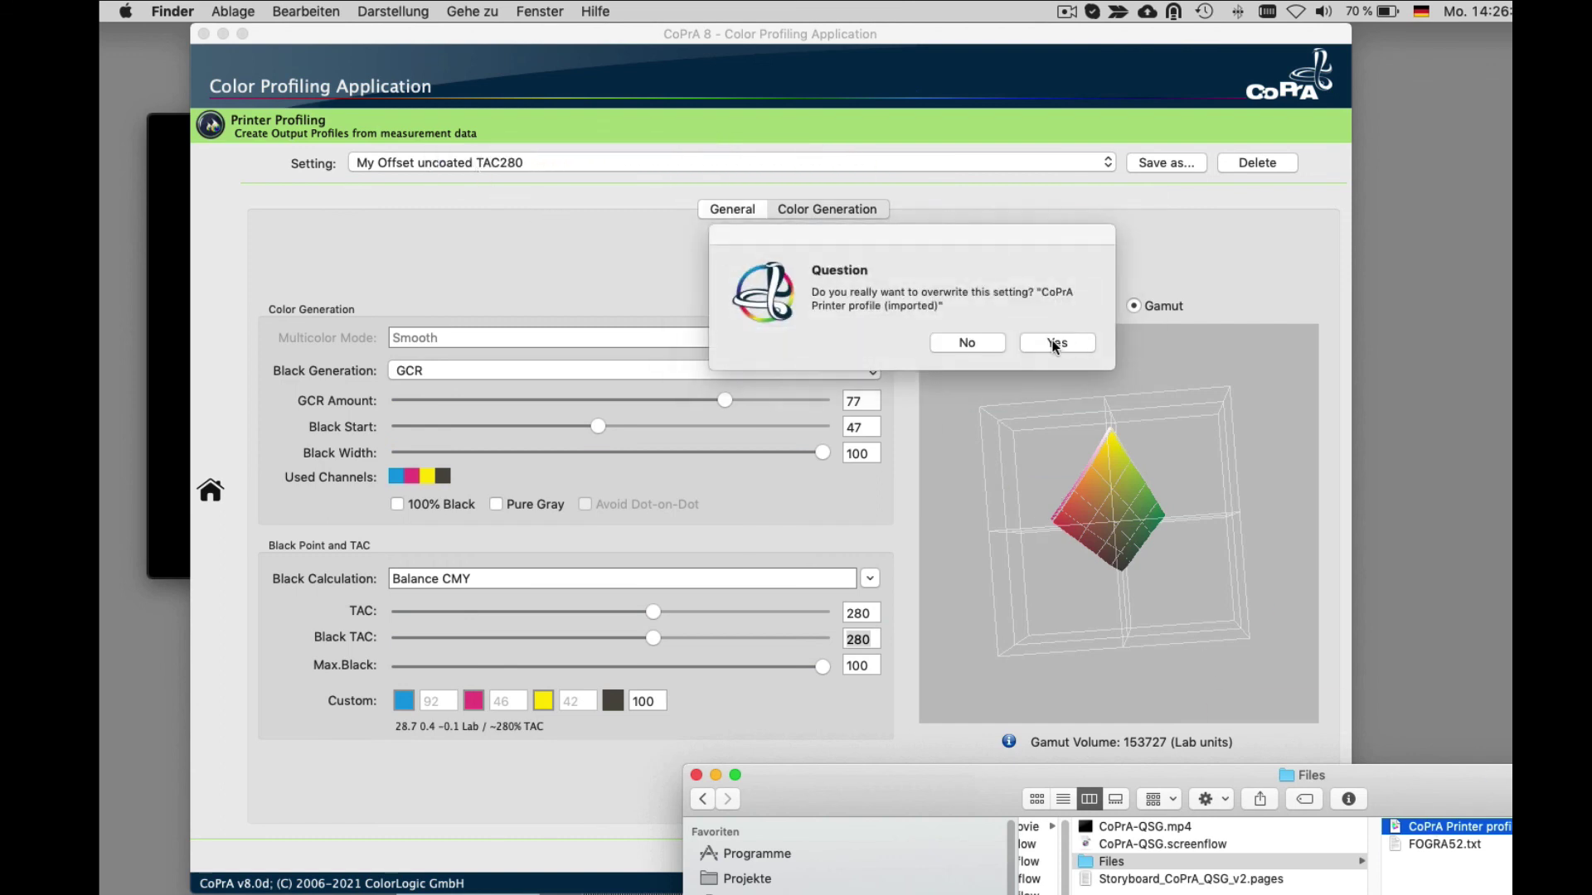
click(1054, 343)
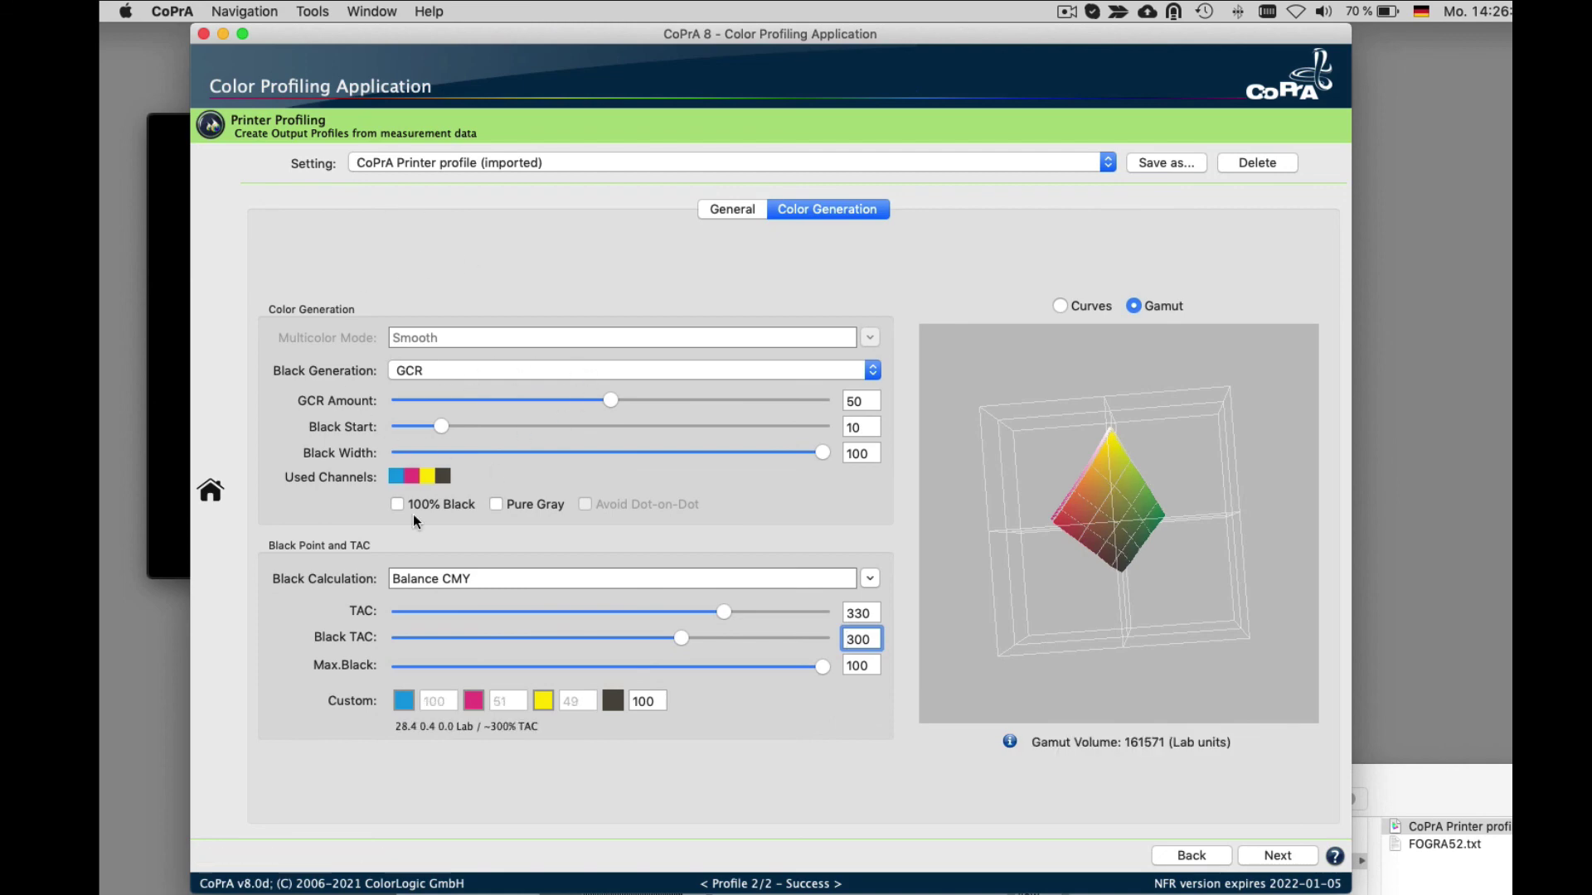
click(715, 208)
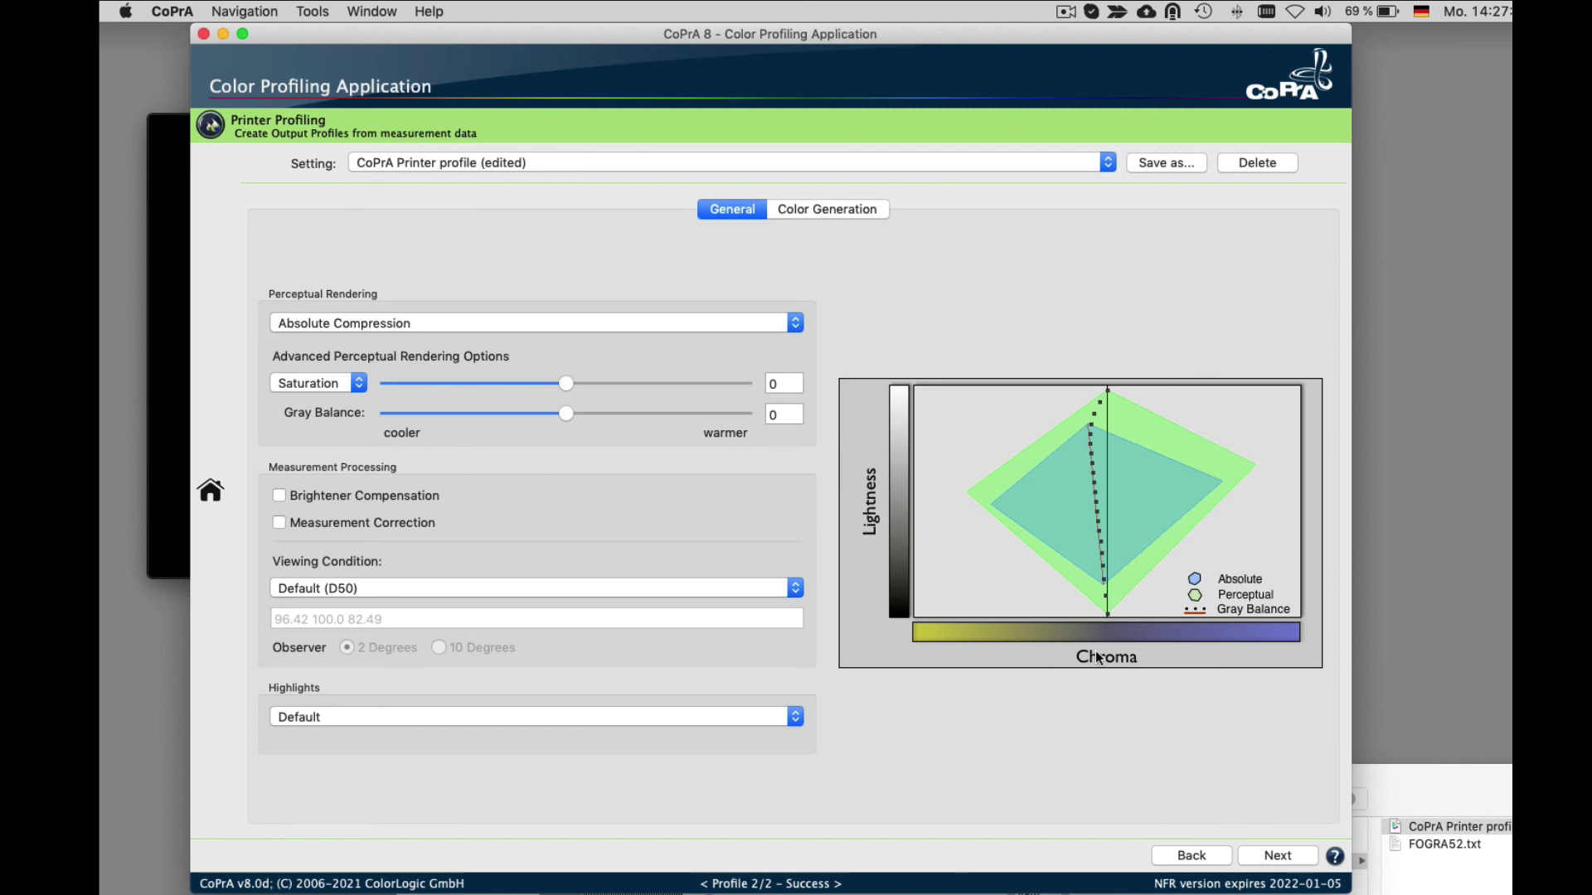
Advance to the save page for FOGRA52_CoPrA Printer profile (edited).icc, then open the Home overview
click(1294, 857)
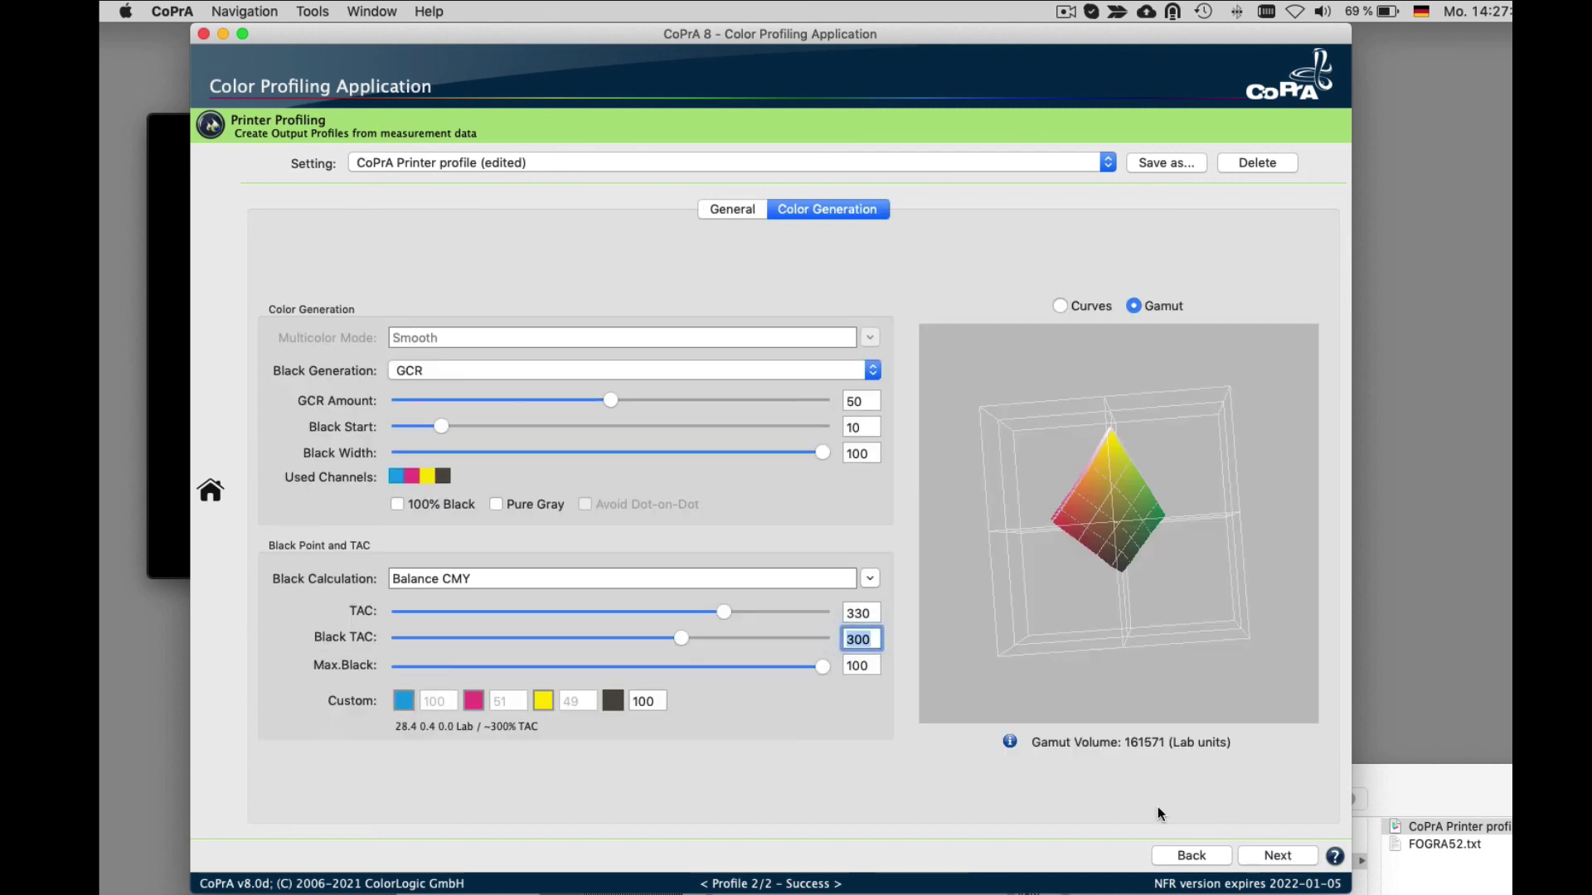
click(1277, 856)
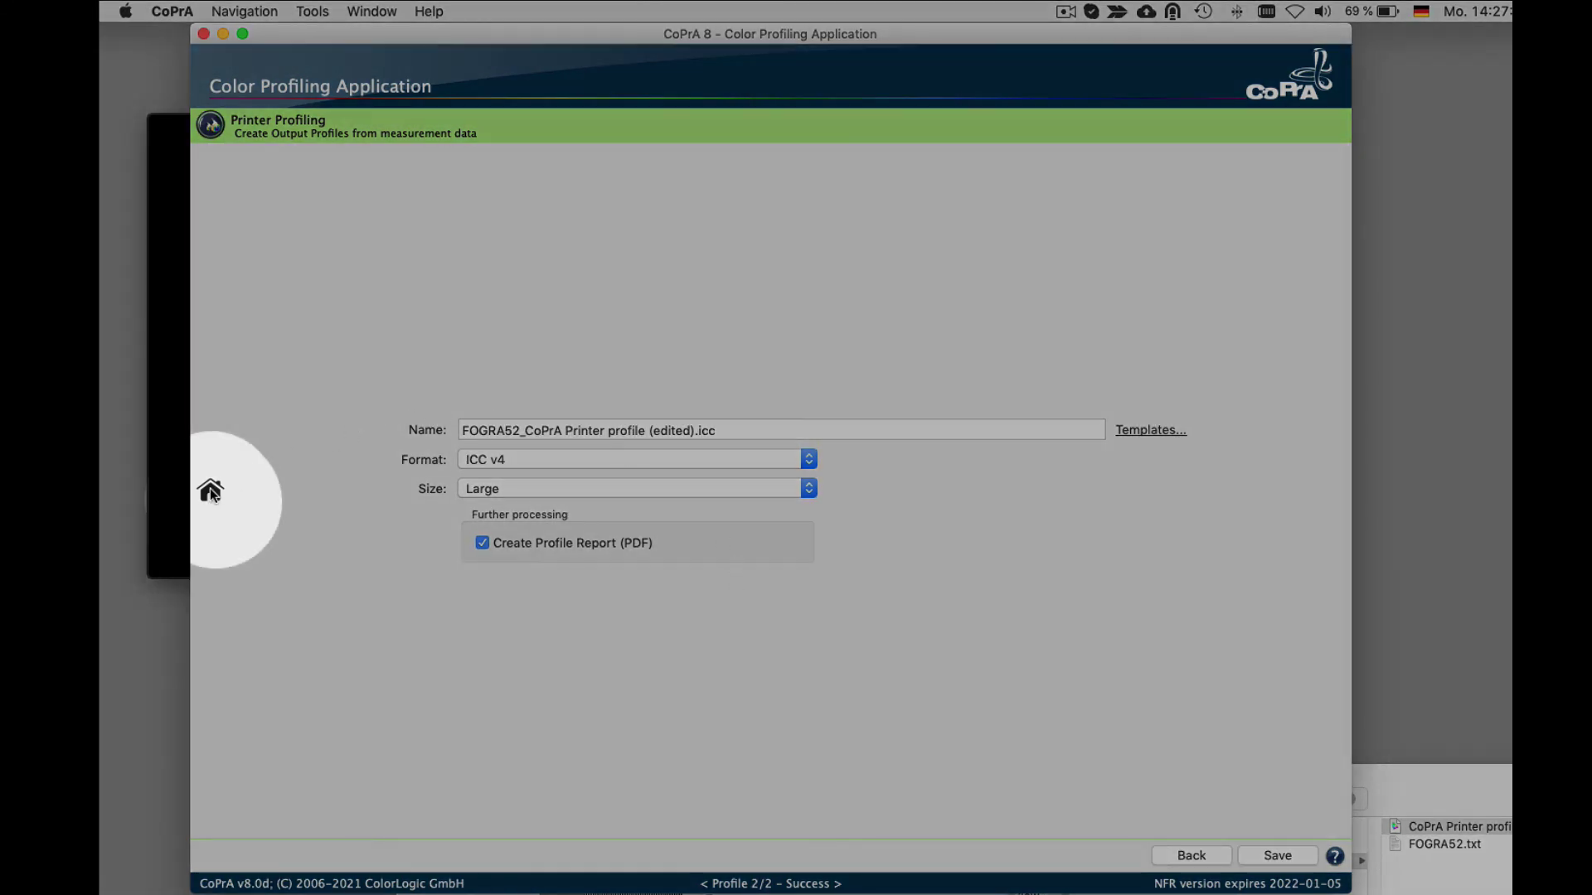
click(210, 490)
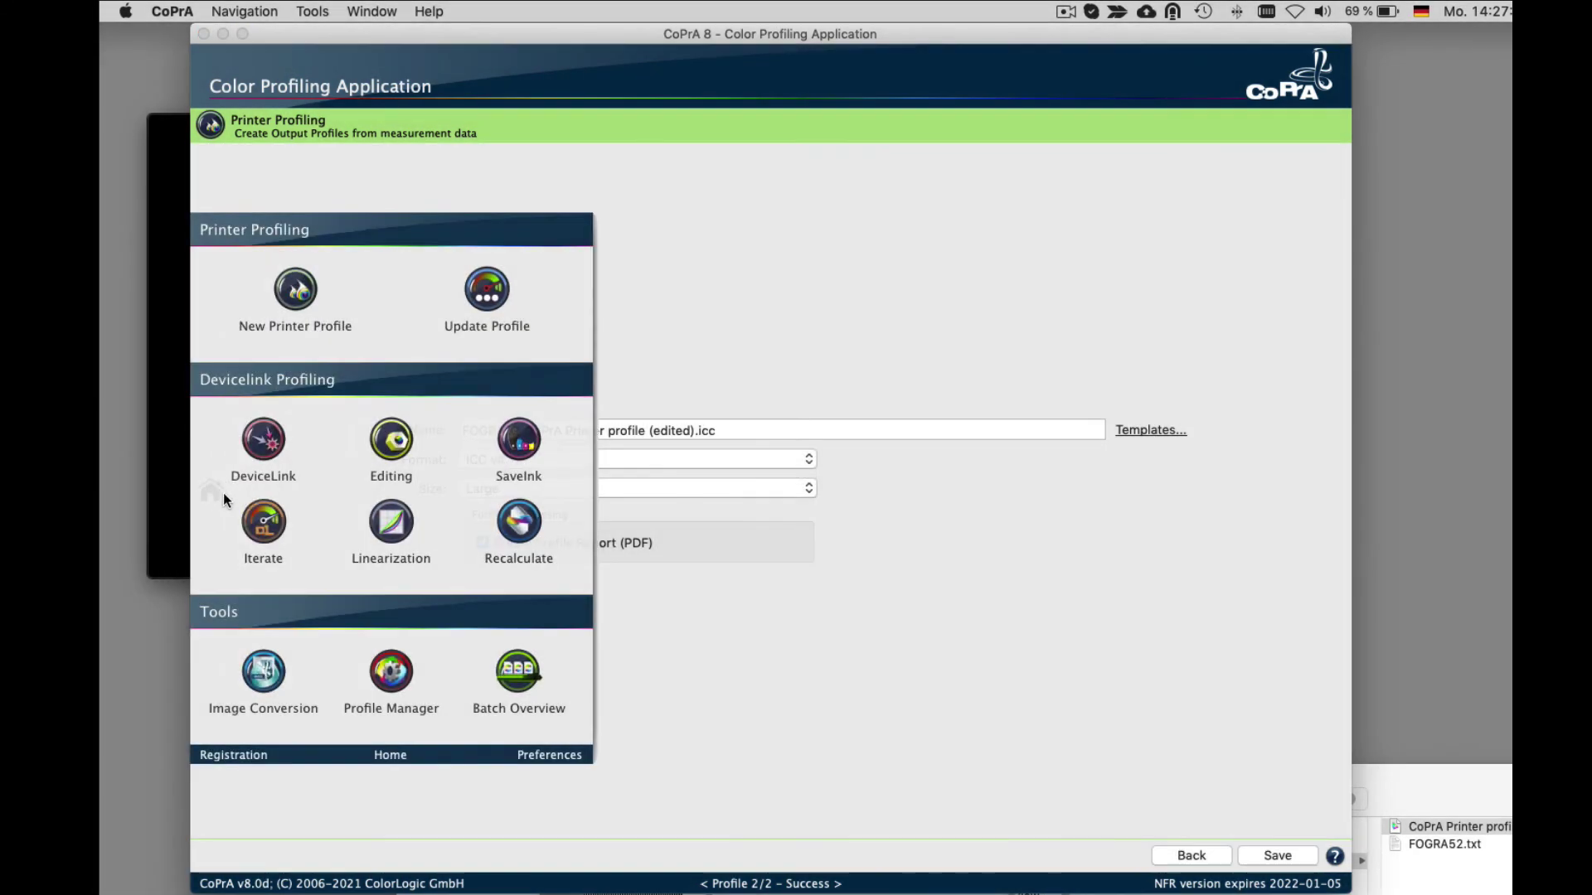
Open DeviceLink under Devicelink Profiling from the Home panel
click(262, 448)
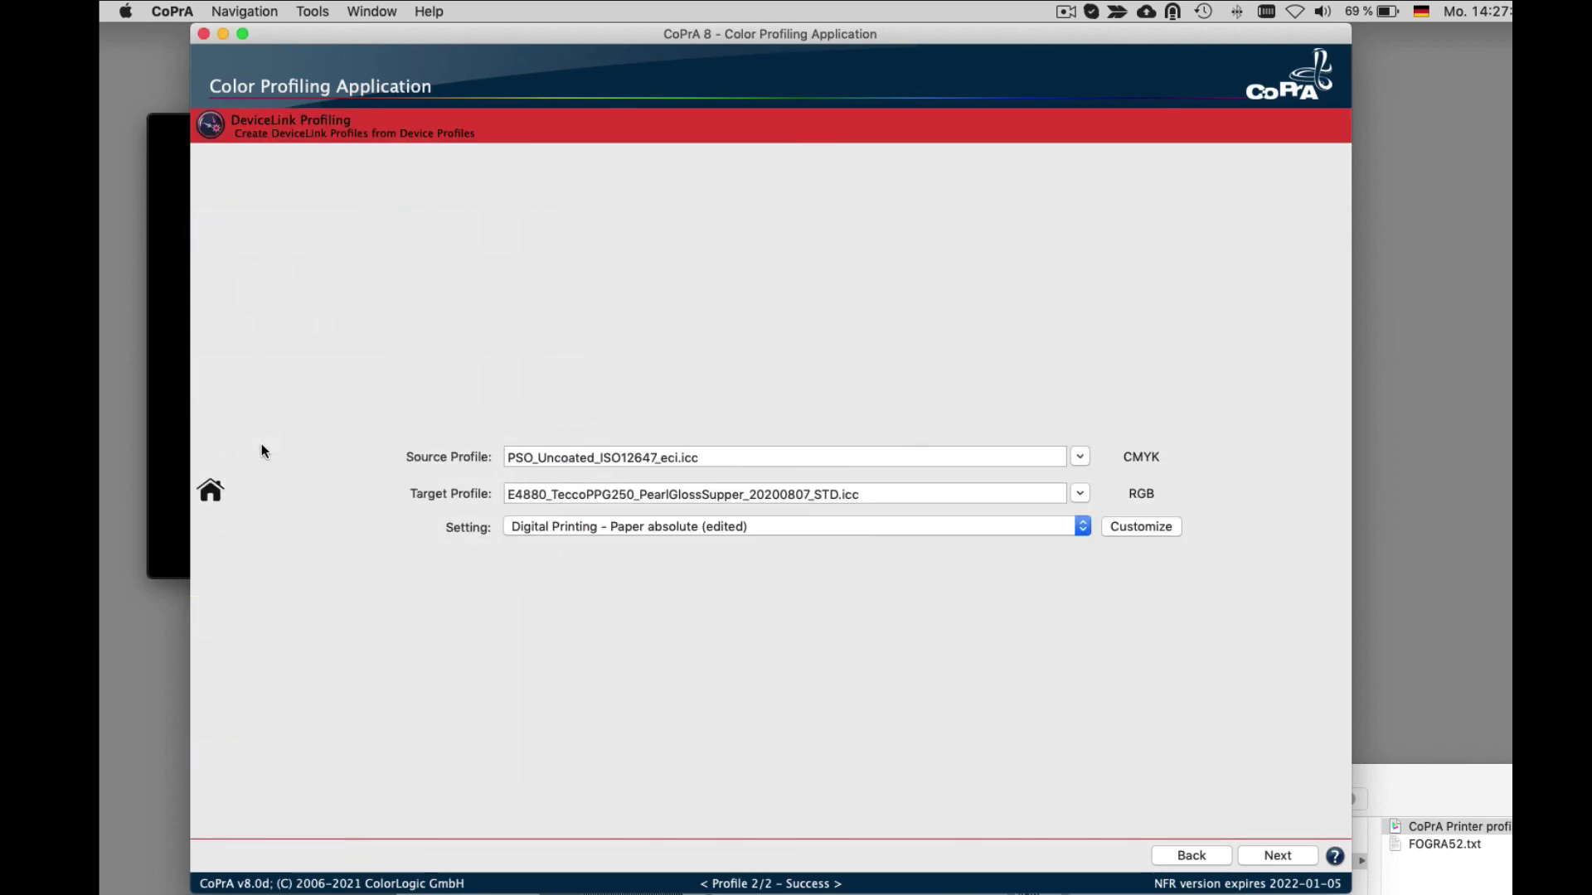